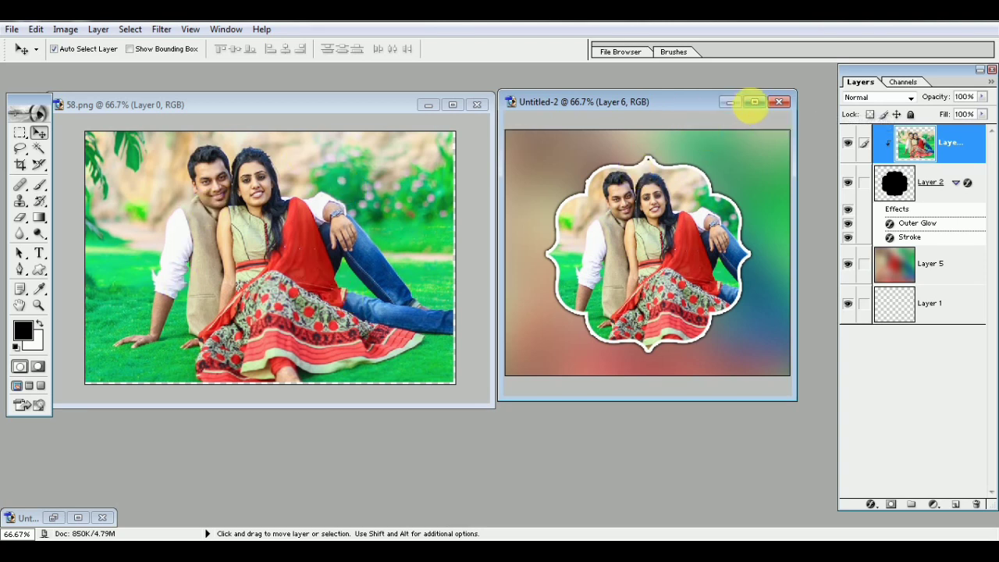
Step: Nudge the couple photo slightly up and left inside the bracket frame in Untitled-2
click(754, 102)
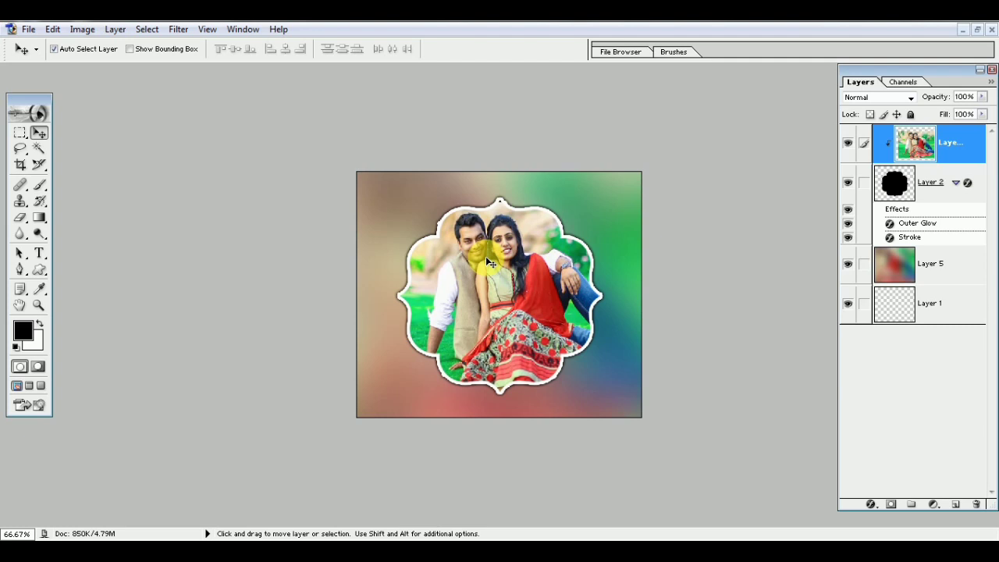
scroll(486, 256, up, 1)
scroll(485, 256, up, 2)
scroll(486, 256, up, 2)
scroll(486, 260, down, 1)
scroll(492, 234, down, 2)
scroll(498, 227, up, 1)
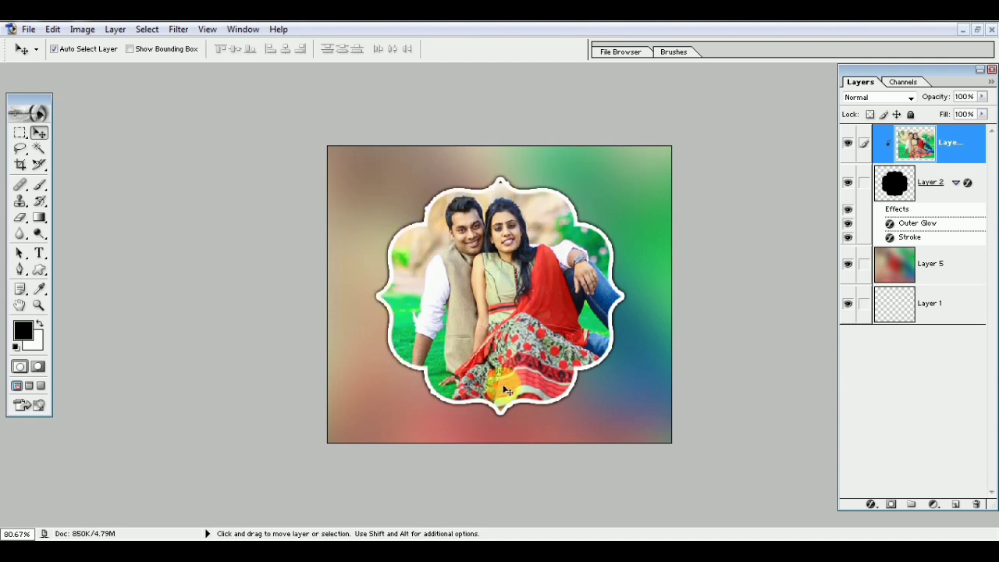
drag(505, 309, 506, 287)
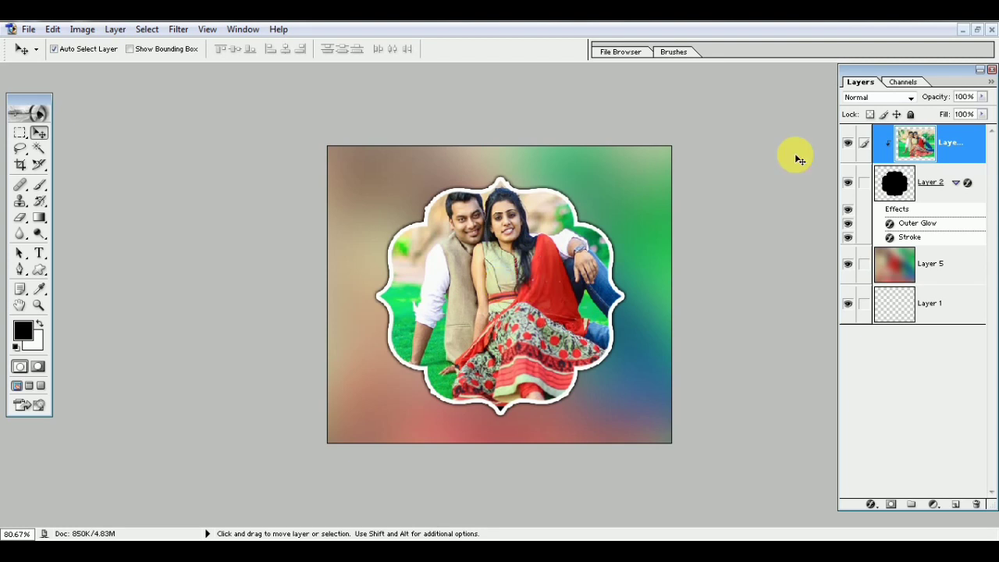
click(977, 28)
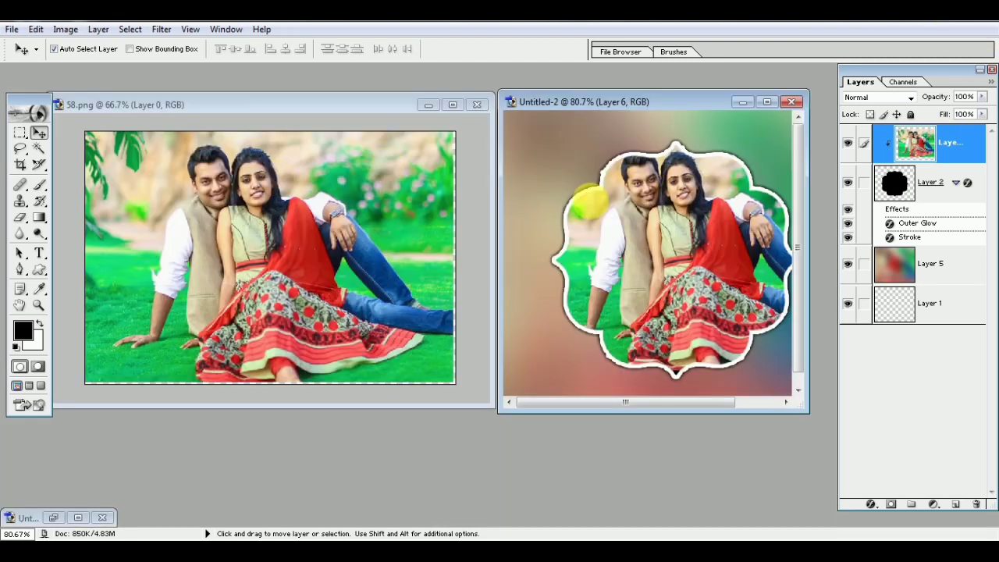
Step: Close Untitled-2 without saving, and shrink the 58.png photo window
click(794, 105)
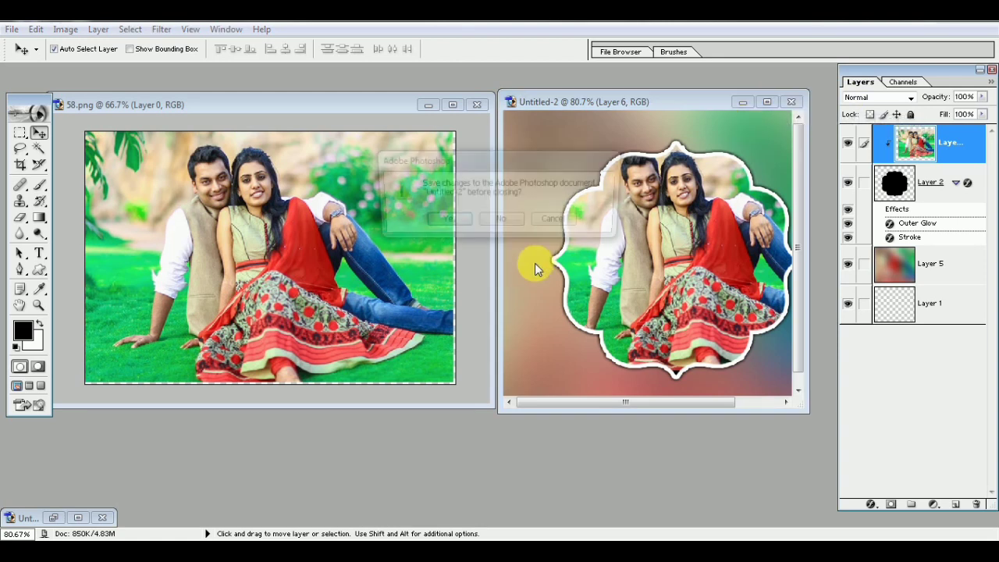
click(503, 223)
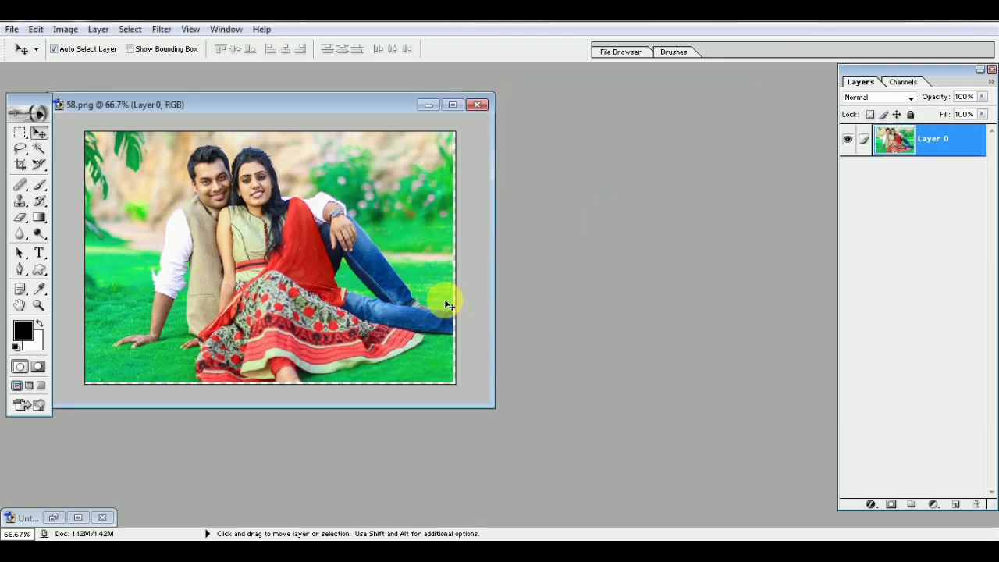
drag(491, 404, 440, 414)
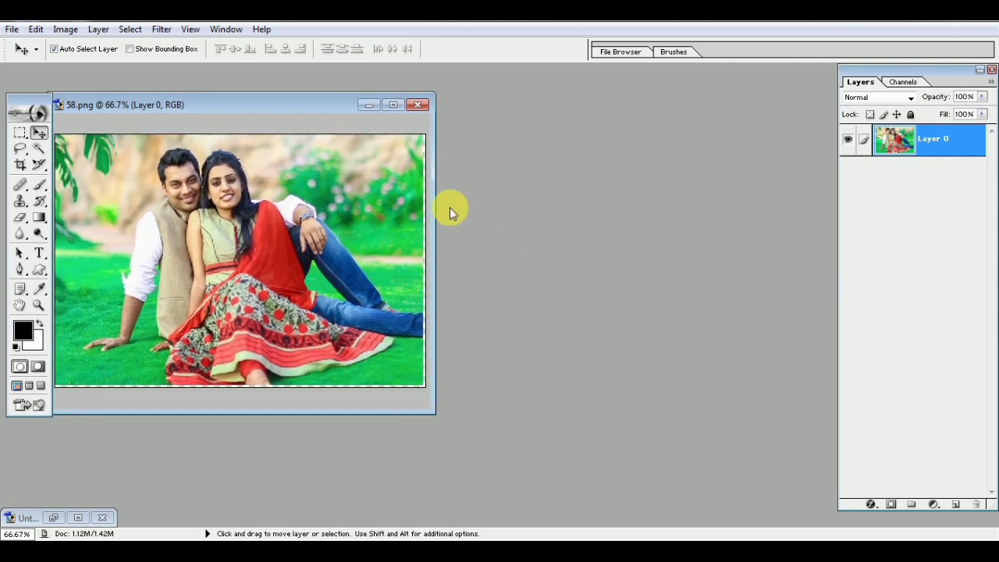
Step: Restore the Untitled-3 bracket-shape document and arrange it beside the 58.png window
click(76, 519)
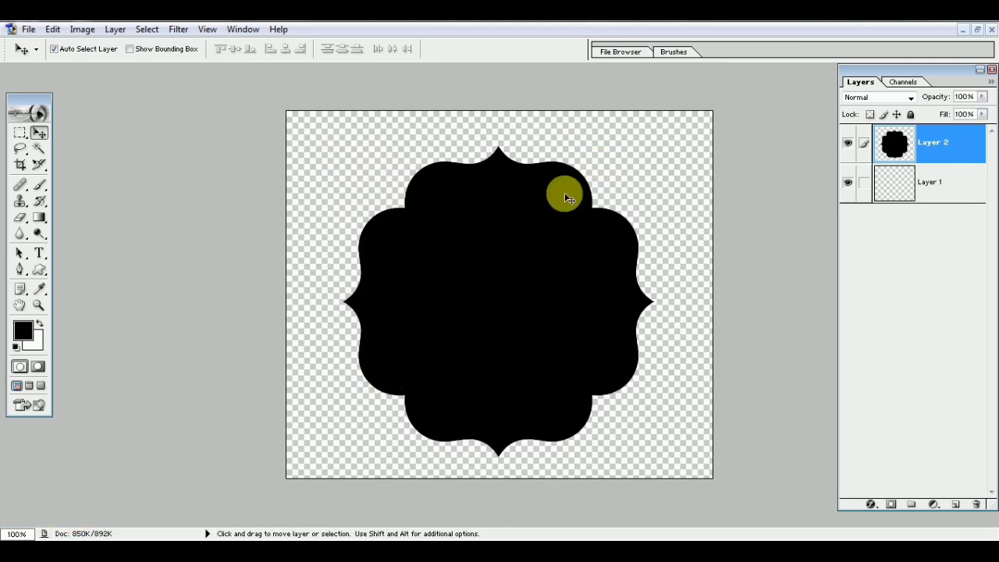
click(978, 30)
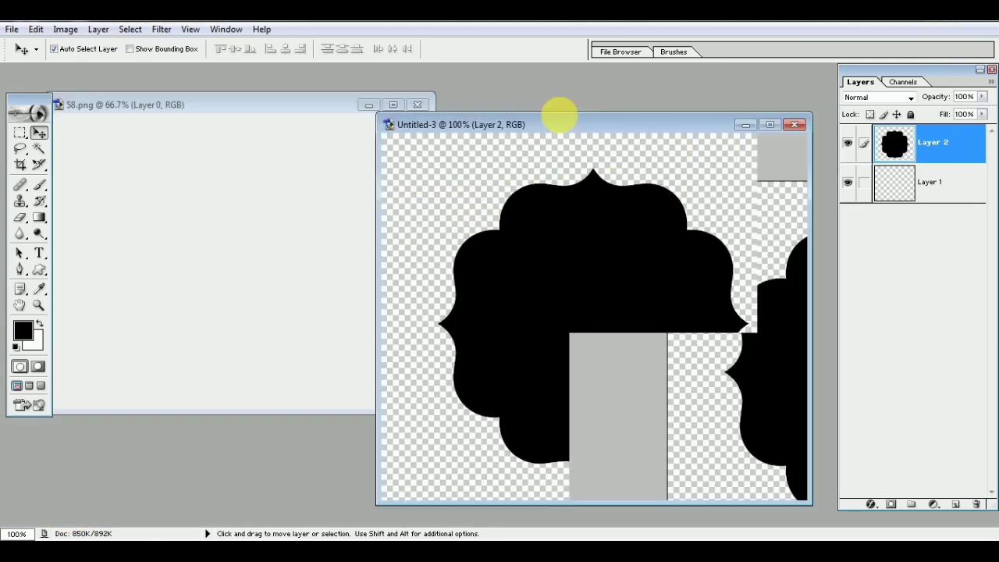
drag(580, 123, 584, 82)
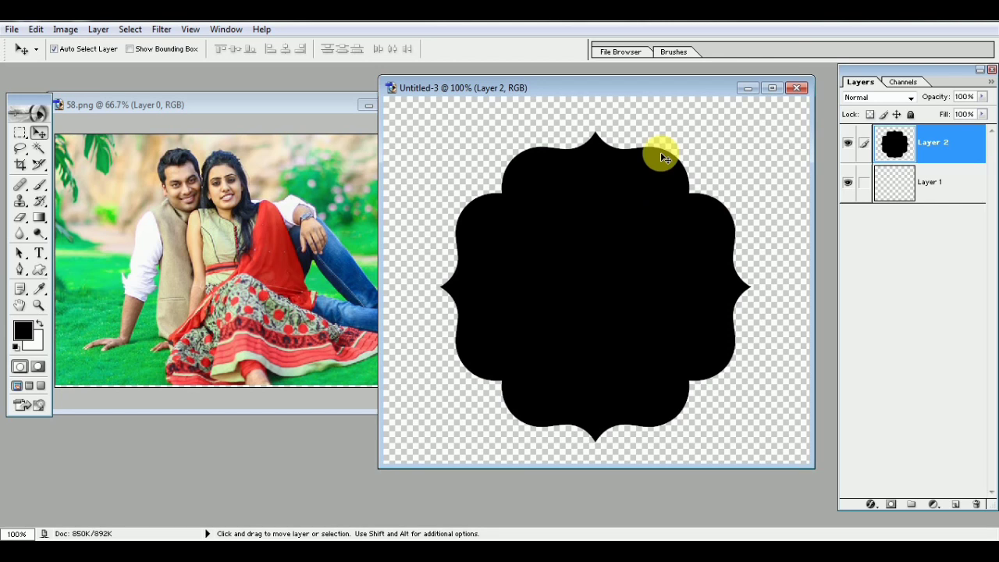
drag(597, 94, 608, 89)
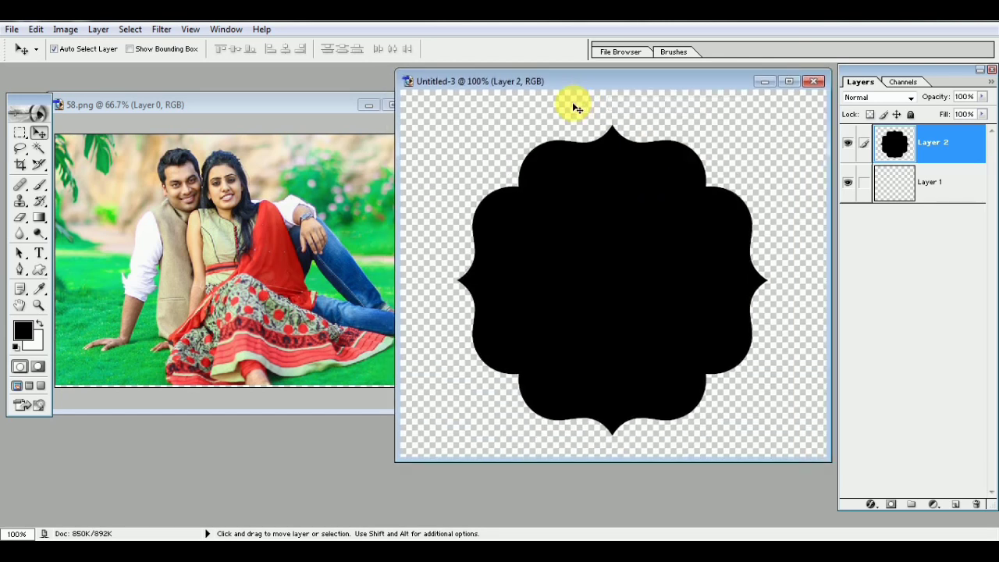
click(226, 30)
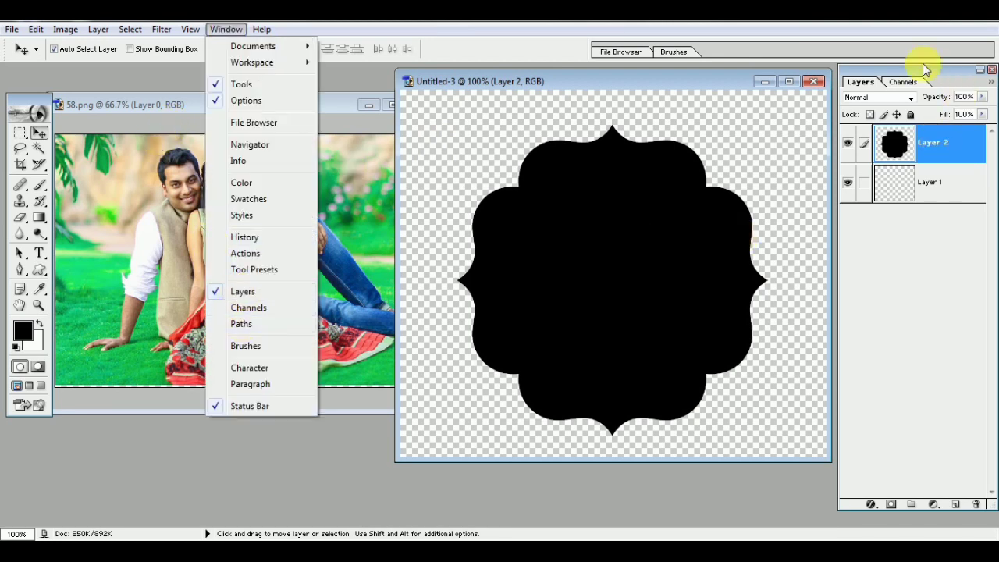
click(756, 486)
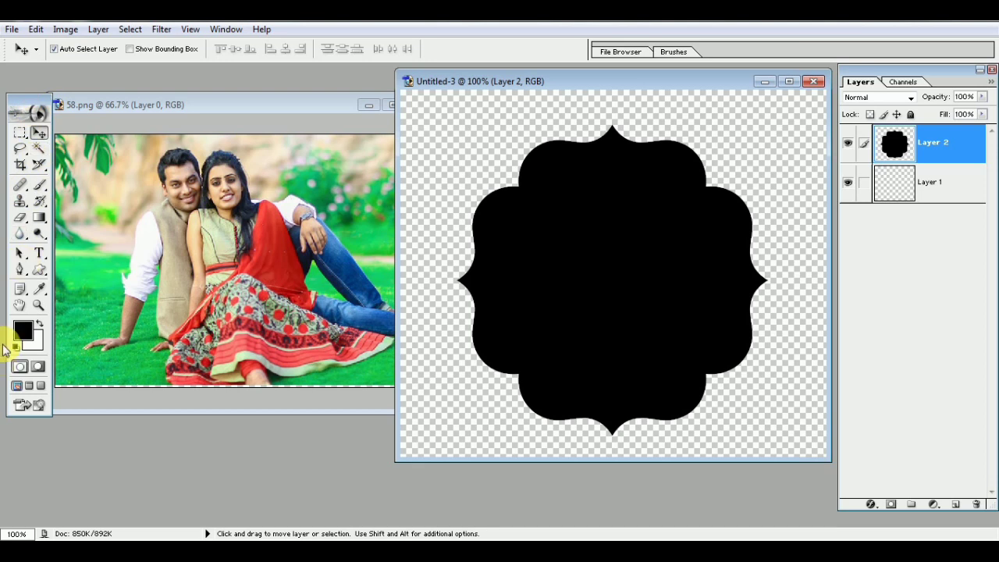
click(203, 212)
mouse_move(216, 104)
mouse_down()
mouse_move(260, 108)
mouse_move(237, 103)
mouse_up()
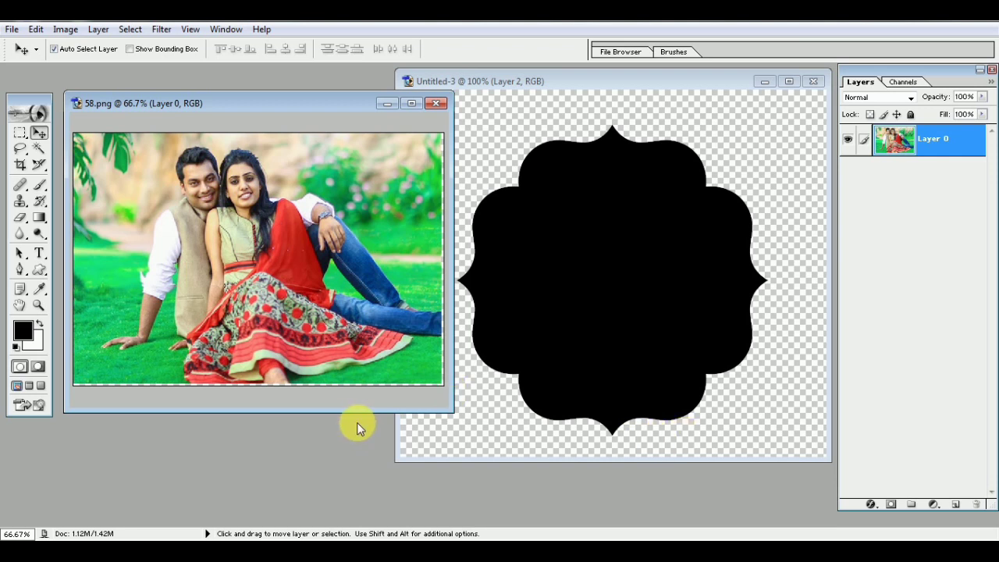
Step: Paste the whole 58.png couple photo into maximized Untitled-3 as Layer 3, above the black shape
key(ctrl+a)
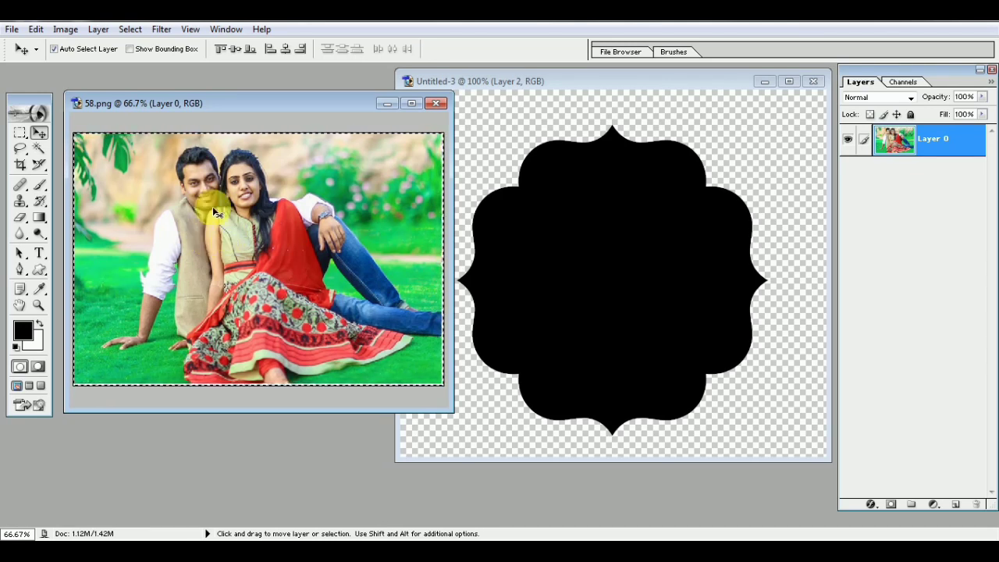
click(584, 219)
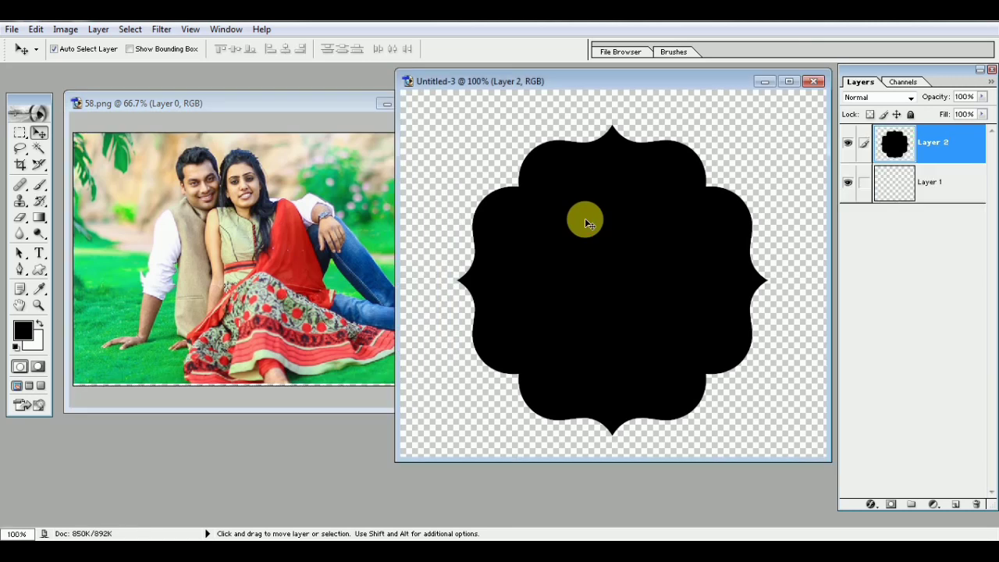
click(790, 81)
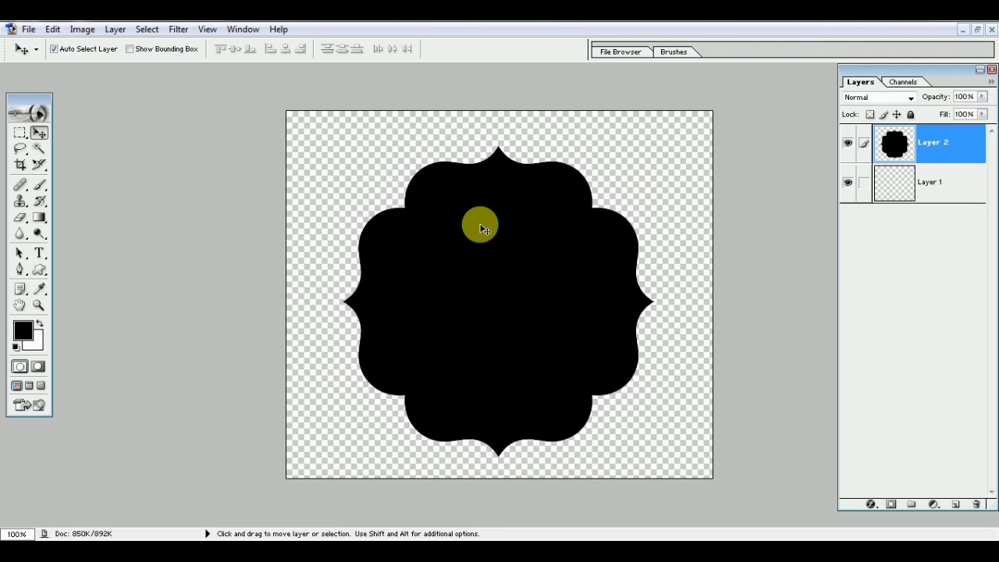
key(ctrl+v)
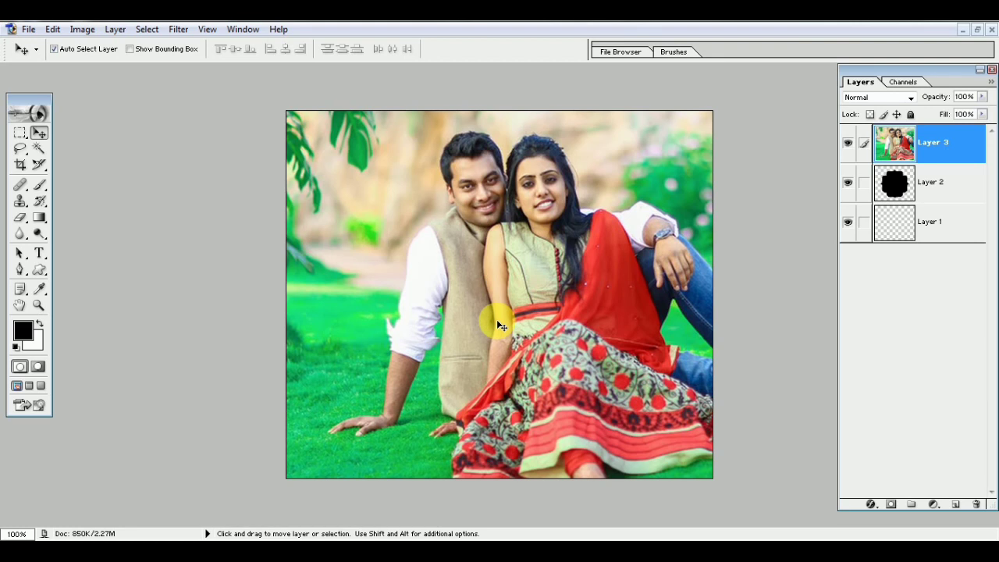
key(ctrl+t)
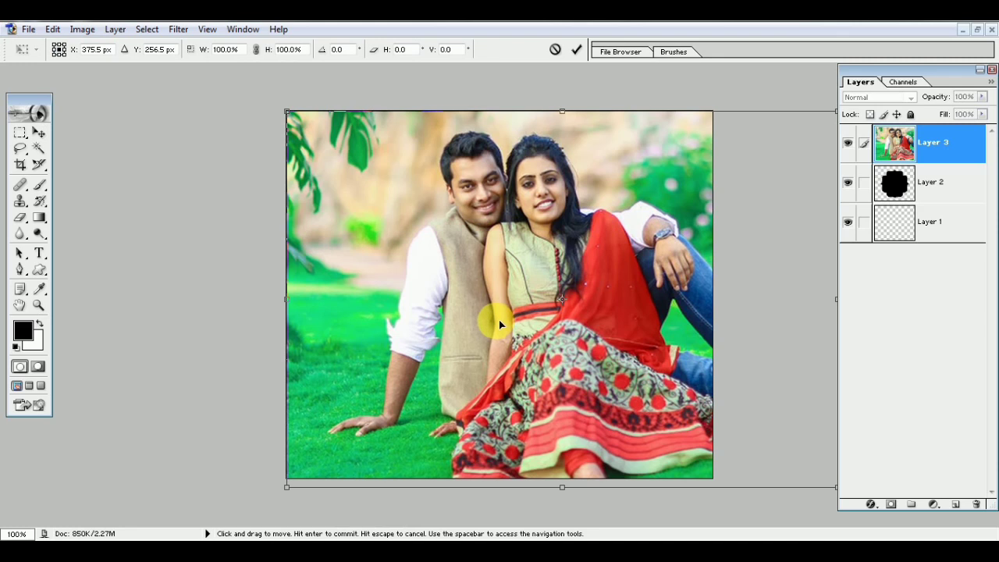
Step: Scale Layer 3 to about 80.8% width and 87.6% height, covering the black bracket shape
mouse_move(287, 111)
mouse_down()
mouse_move(427, 254)
mouse_move(373, 224)
mouse_up()
drag(524, 317, 466, 283)
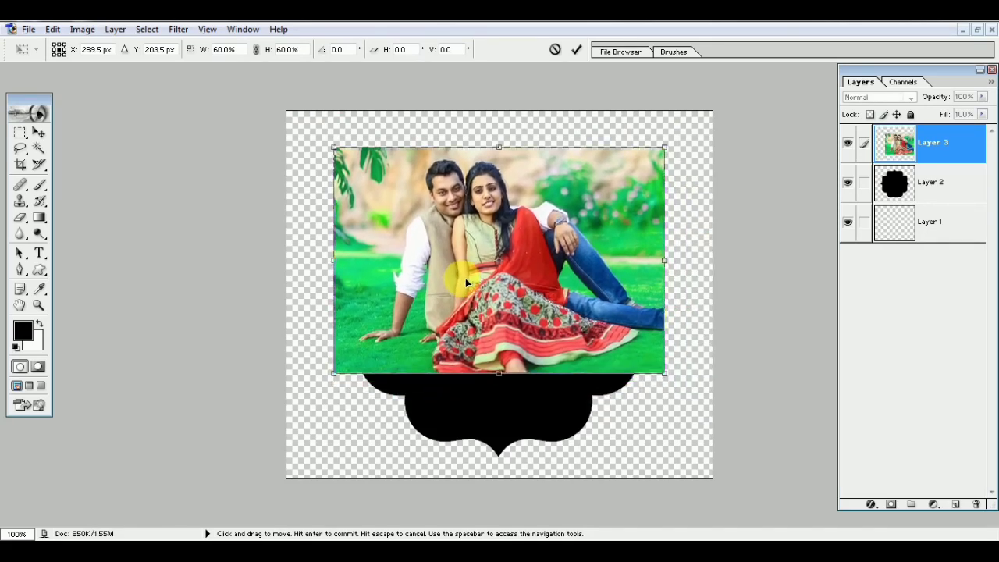
mouse_move(504, 392)
mouse_down()
mouse_move(504, 407)
mouse_move(503, 382)
mouse_up()
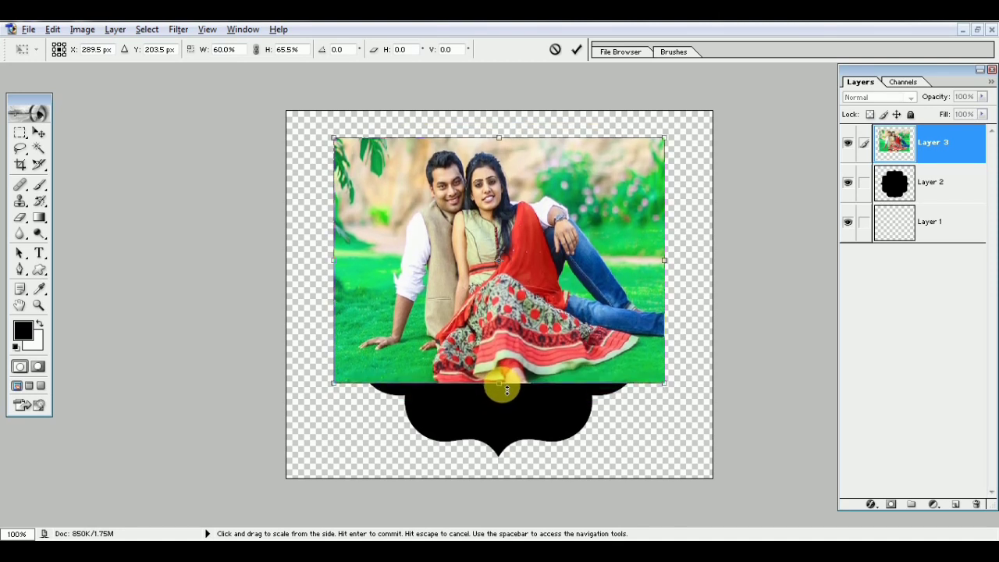
drag(665, 384, 706, 420)
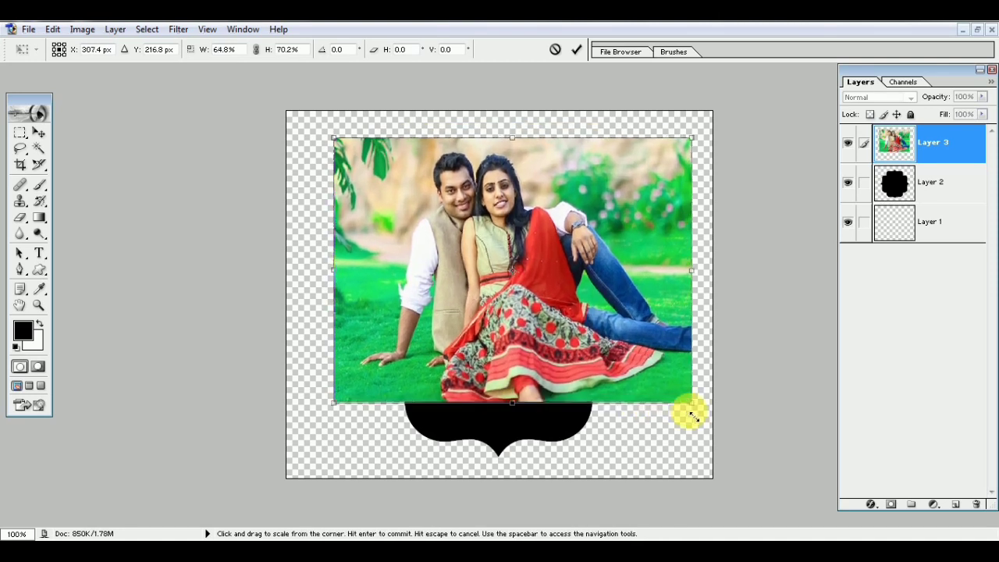
mouse_move(560, 336)
mouse_down()
mouse_move(557, 352)
mouse_move(545, 304)
mouse_up()
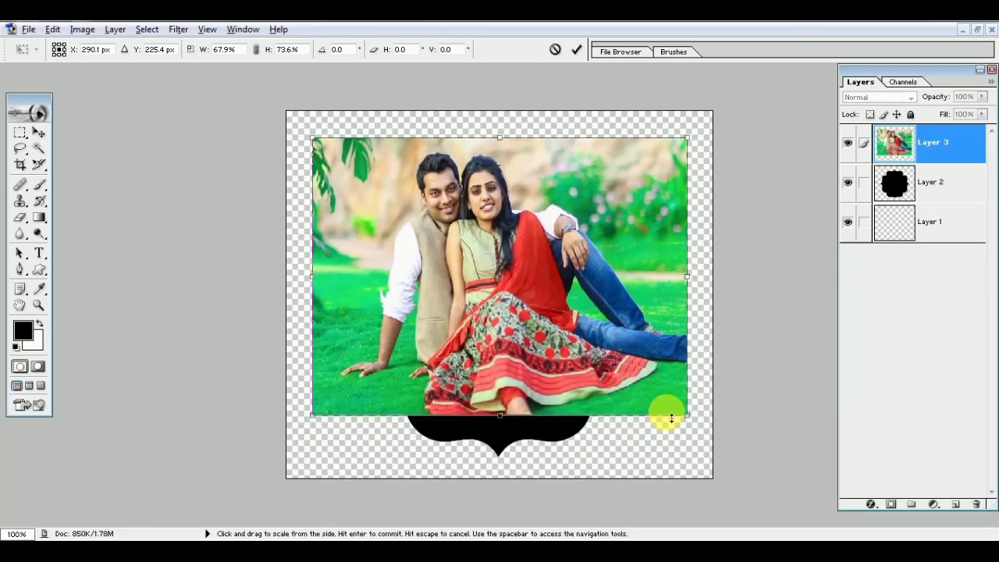
drag(705, 435, 719, 444)
drag(539, 328, 555, 349)
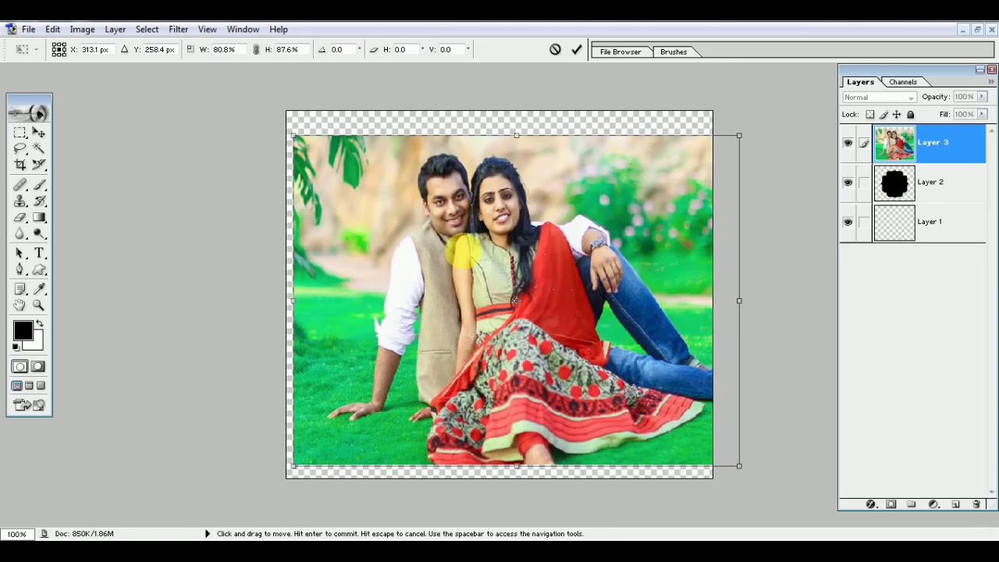
click(576, 49)
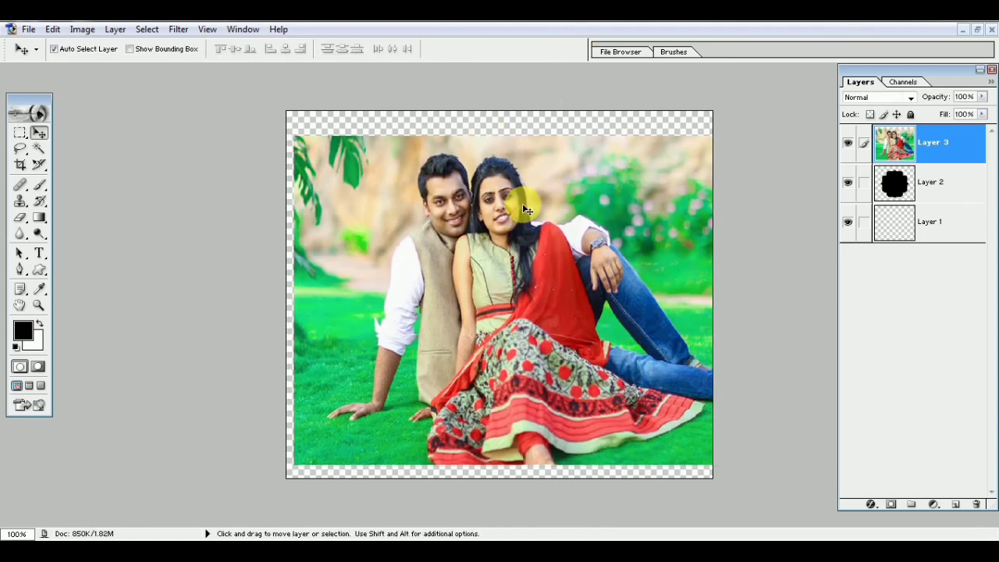
Step: Clip the photo to the bracket shape, reposition it, and squash it to about 93% height
key(alt)
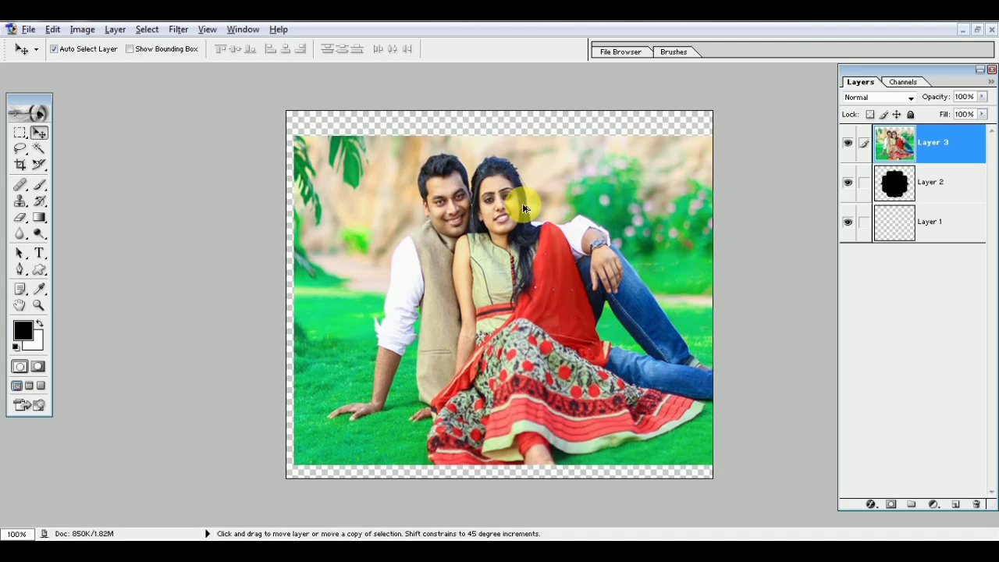
key(ctrl+g)
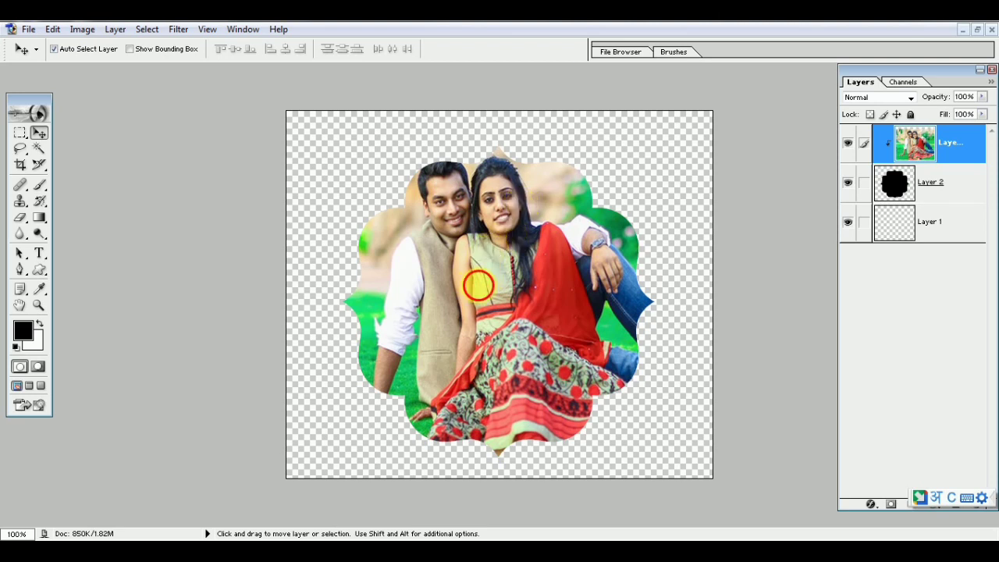
mouse_move(478, 286)
mouse_down()
mouse_move(495, 310)
mouse_move(496, 289)
mouse_up()
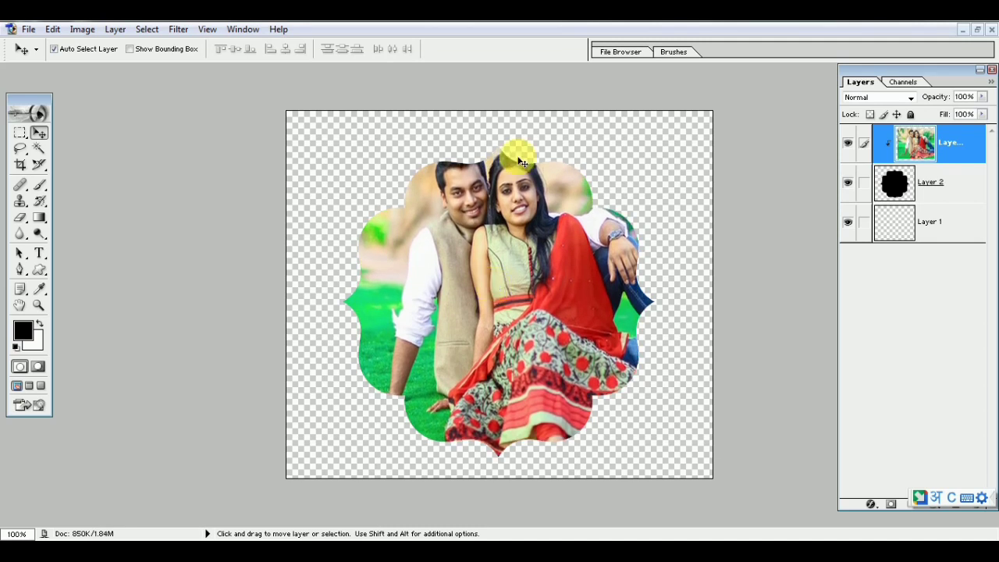
key(ctrl+t)
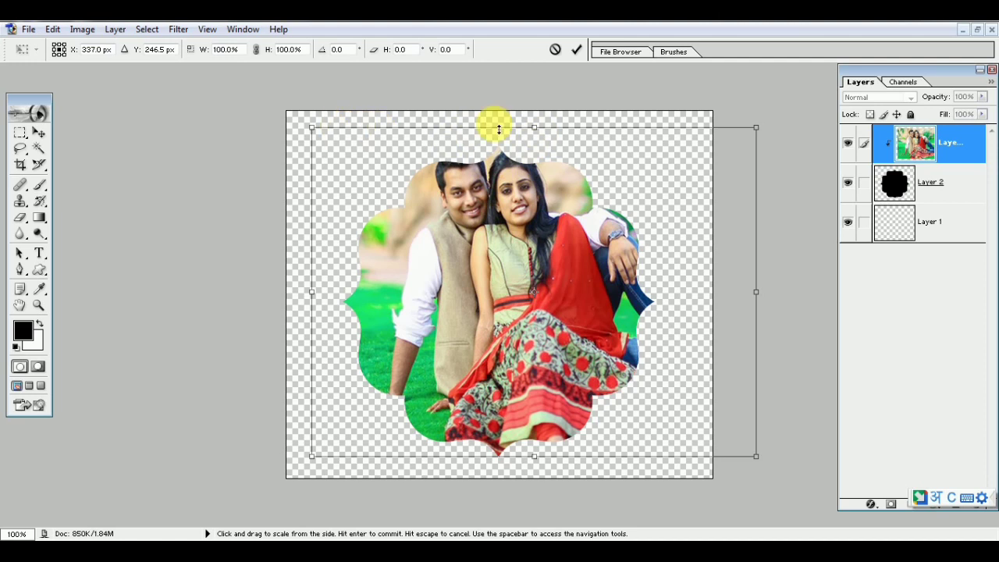
drag(540, 136, 539, 156)
click(578, 50)
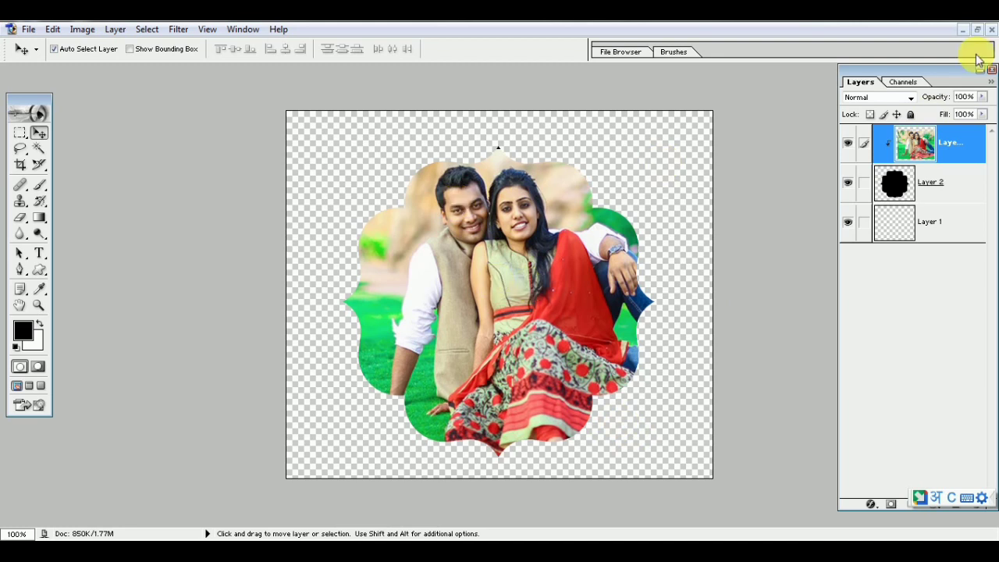
Step: Drag a second copy of the 58.png photo into Untitled-3 as Layer 4
click(977, 29)
click(201, 217)
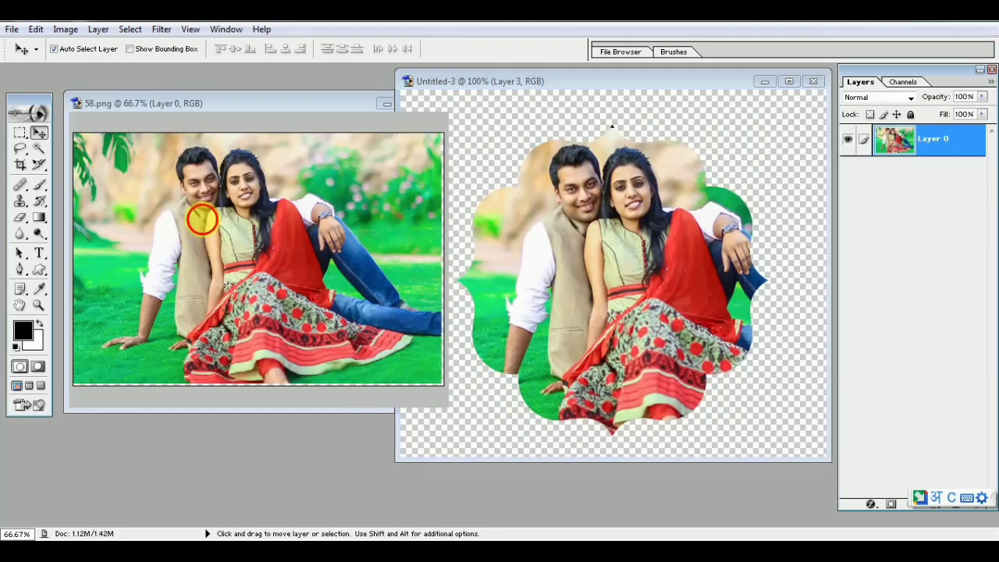
key(ctrl+a)
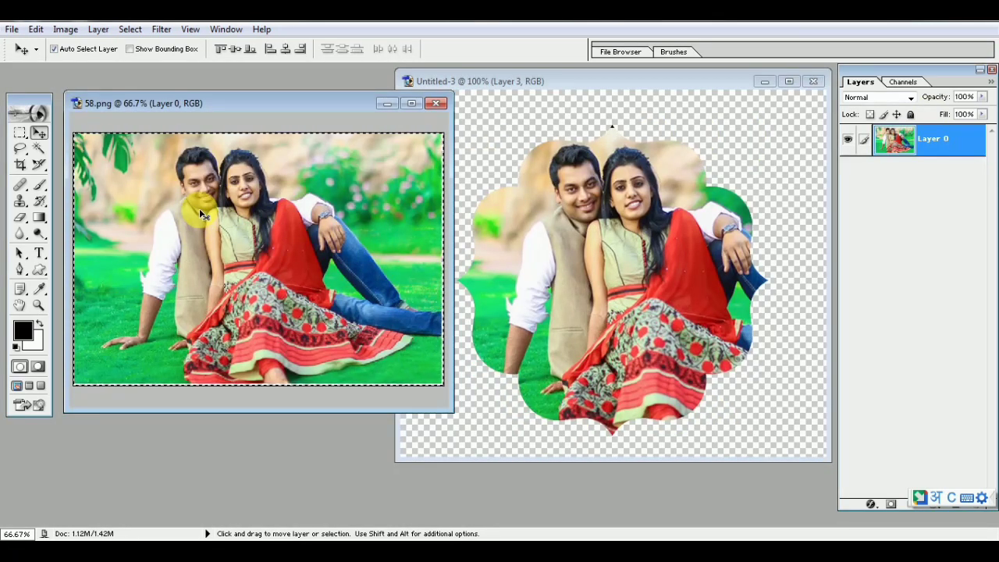
key(ctrl+d)
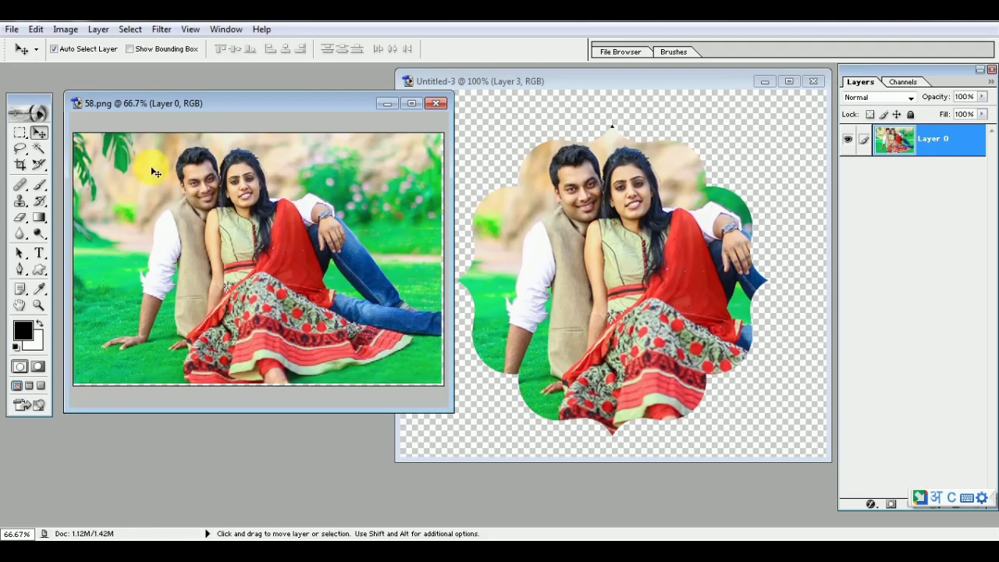
mouse_move(179, 195)
mouse_down()
mouse_move(312, 238)
mouse_move(472, 135)
mouse_up()
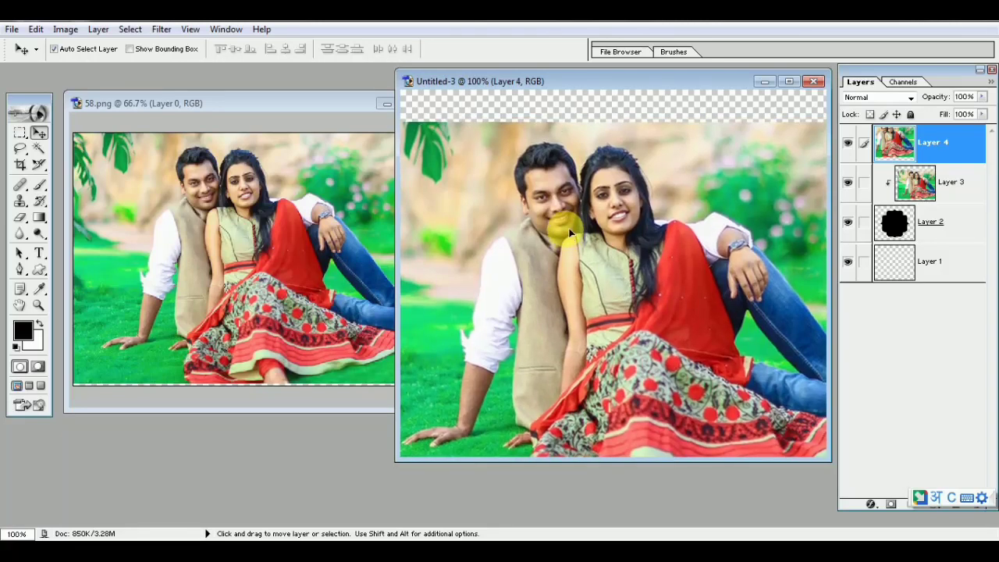
drag(524, 161, 568, 237)
Step: Place Layer 4 below the frame layers, positioned to fill the canvas
click(791, 82)
mouse_move(508, 323)
mouse_down()
mouse_move(595, 448)
mouse_move(553, 416)
mouse_up()
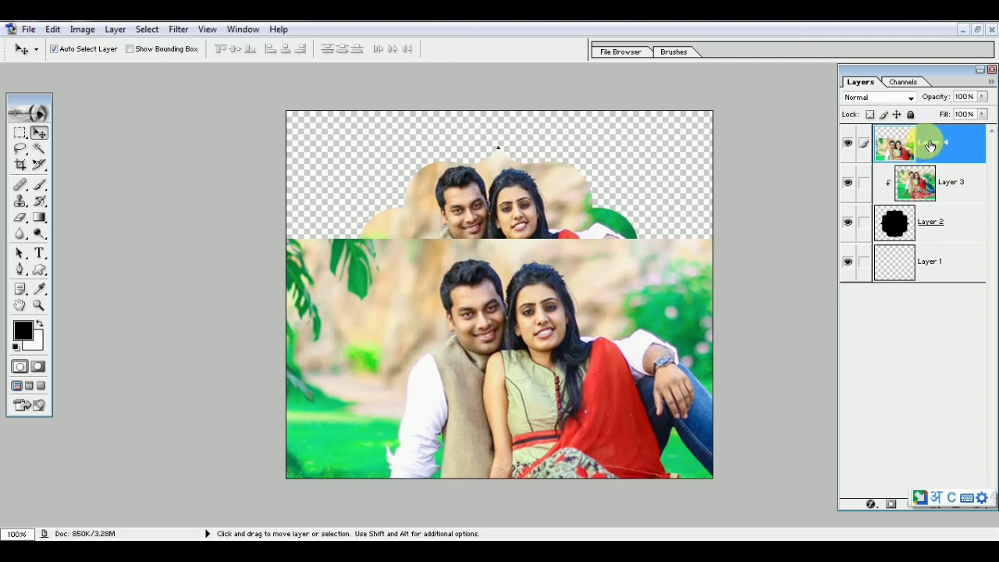
mouse_move(929, 142)
mouse_down()
mouse_move(936, 248)
mouse_move(949, 235)
mouse_up()
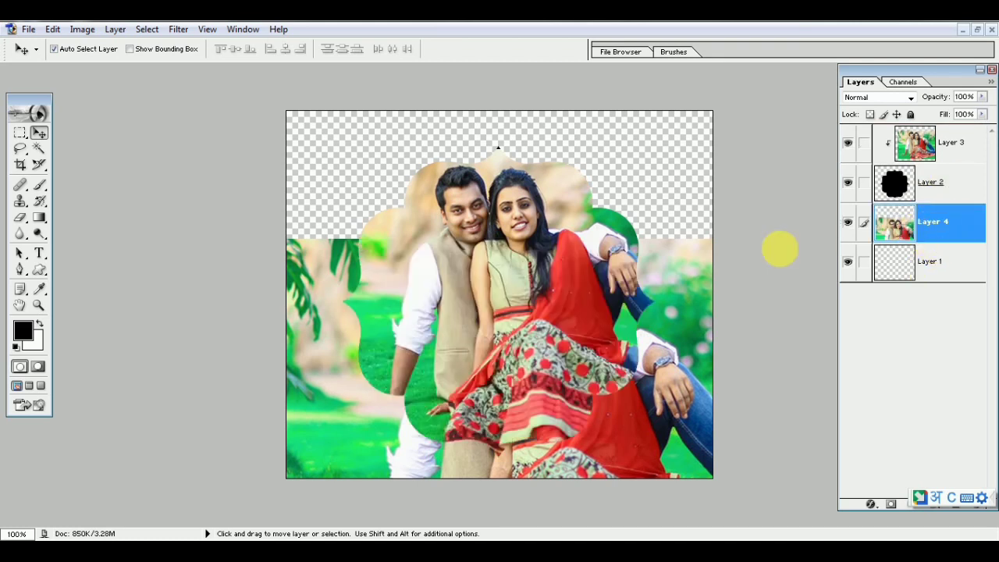
drag(335, 300, 310, 208)
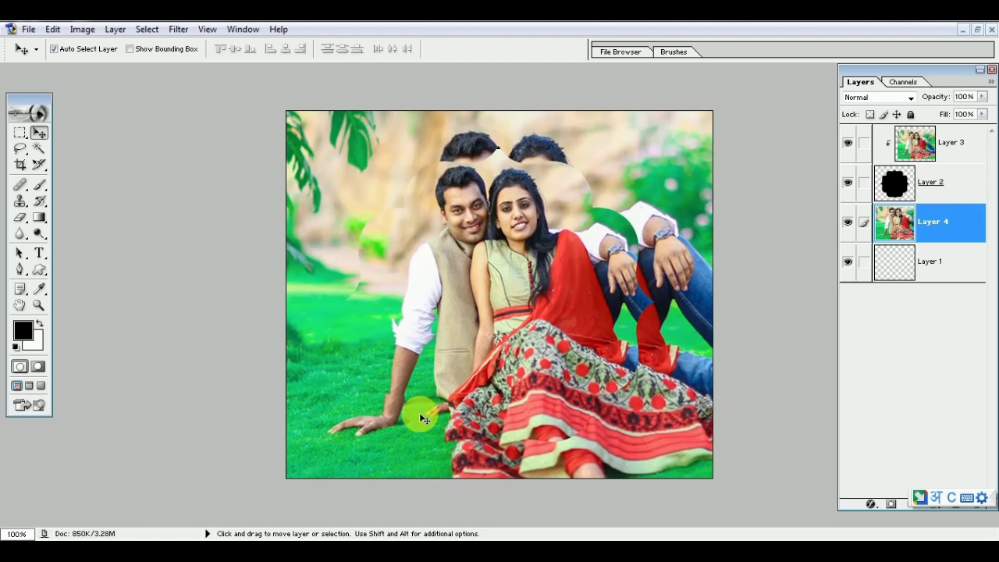
Step: Apply a 29.6-pixel Gaussian Blur to the Layer 4 background copy
click(174, 30)
mouse_move(197, 139)
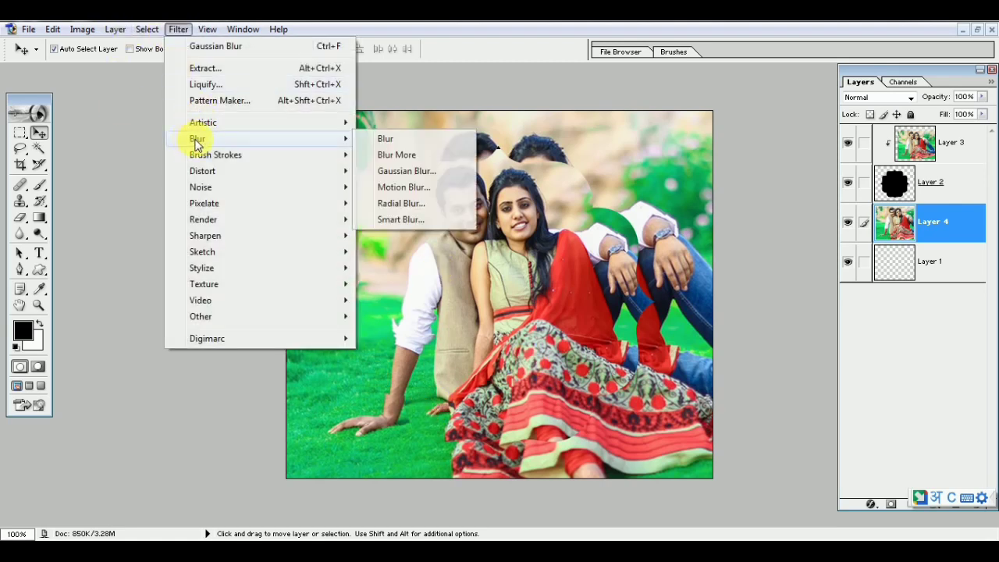
click(399, 180)
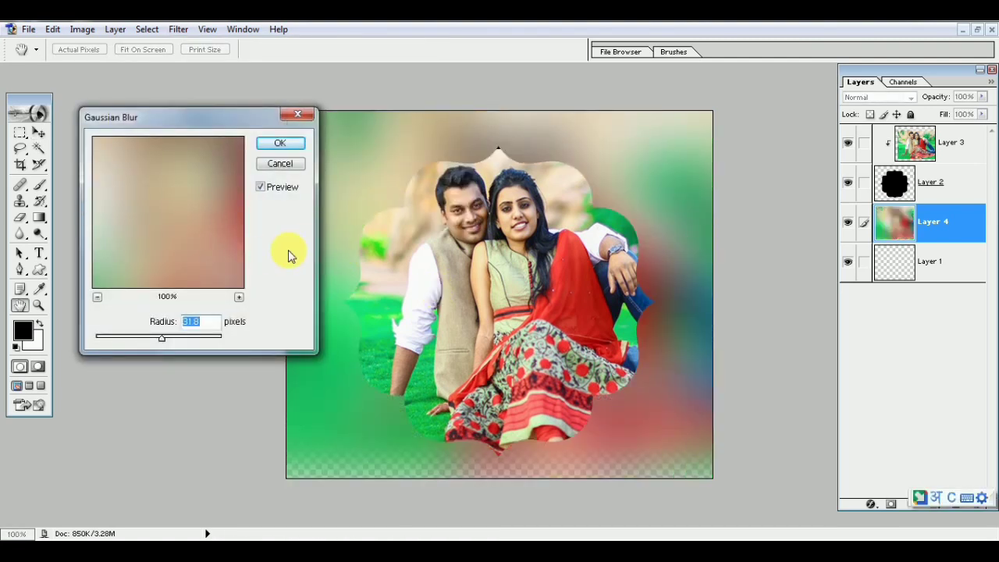
drag(161, 343, 145, 342)
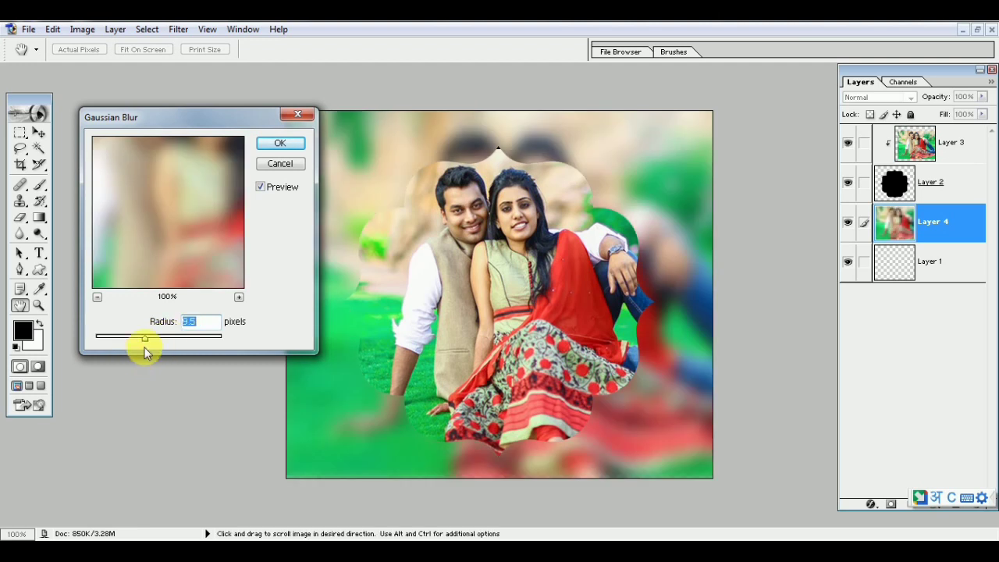
drag(145, 339, 160, 339)
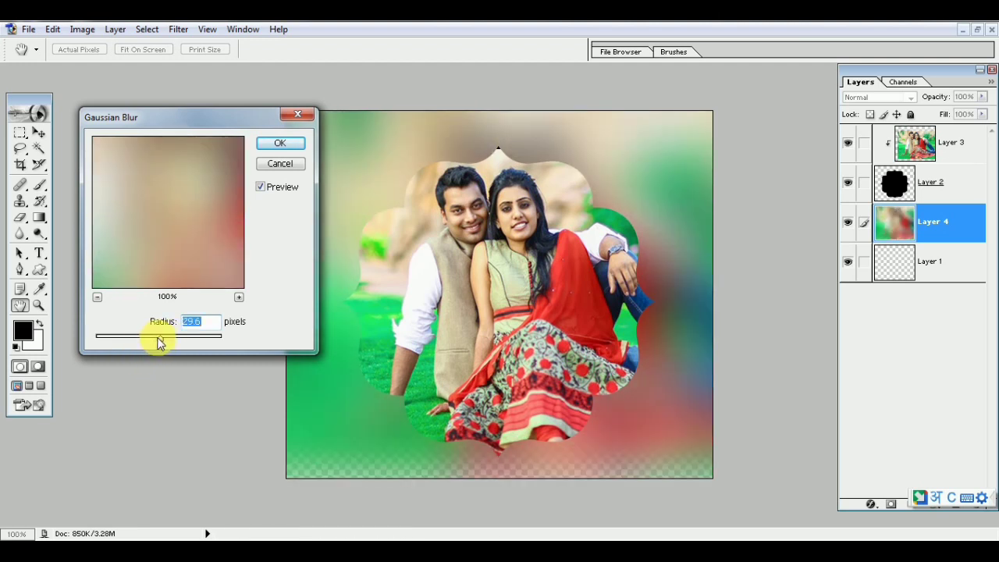
click(275, 147)
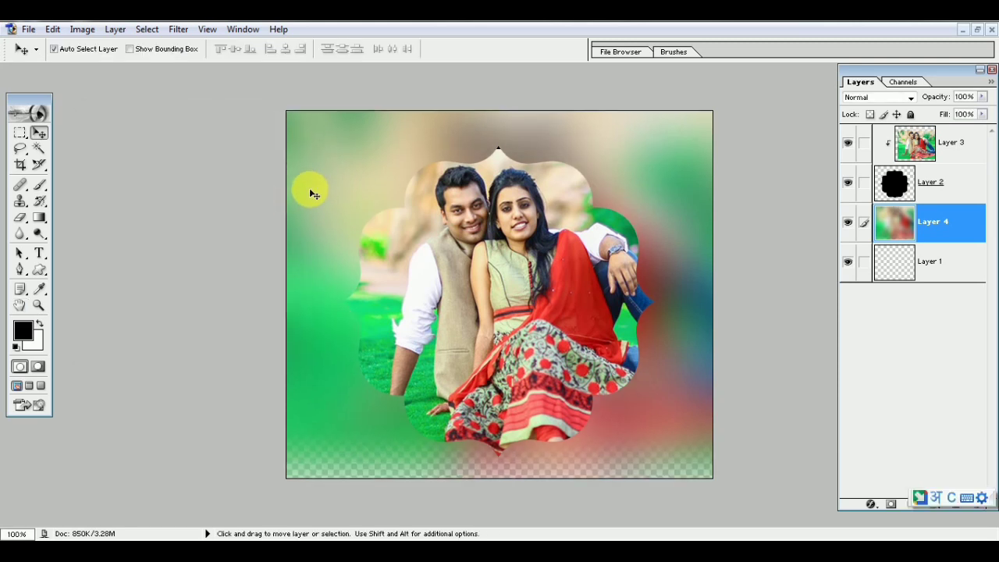
Step: Scale the blurred Layer 4 up to about 118.6% and shift it down to cover the canvas
key(ctrl+t)
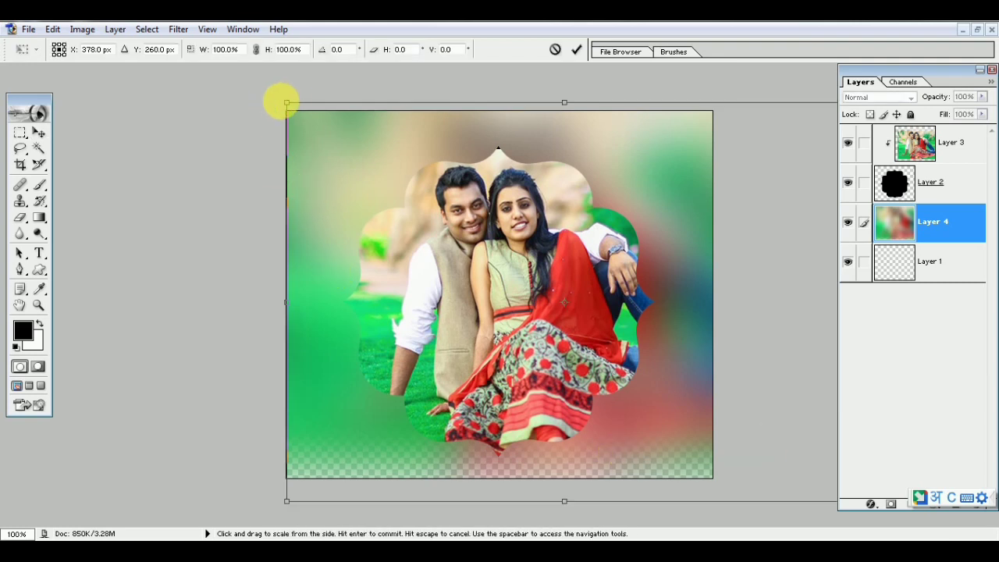
drag(286, 103, 226, 86)
drag(322, 247, 320, 272)
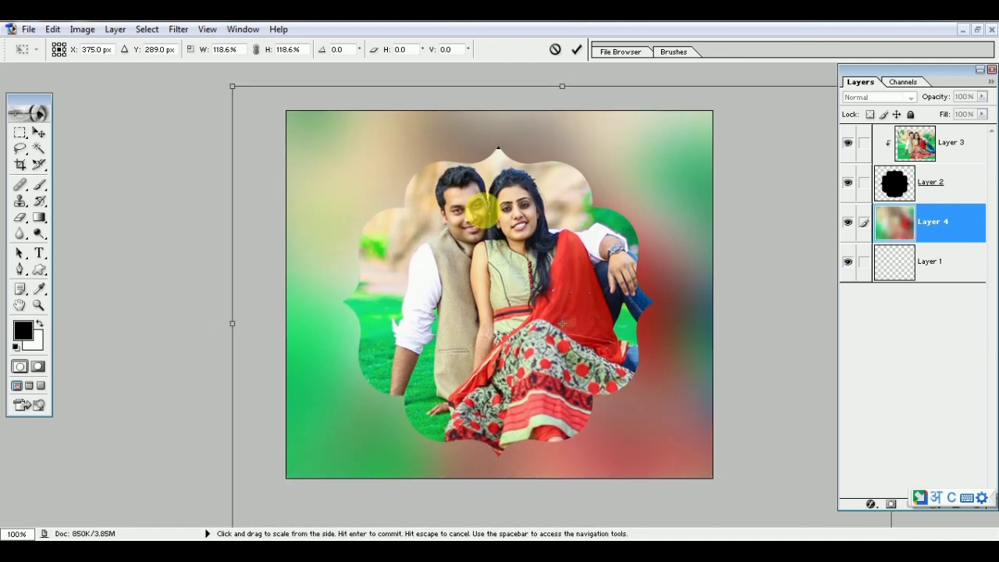
click(578, 51)
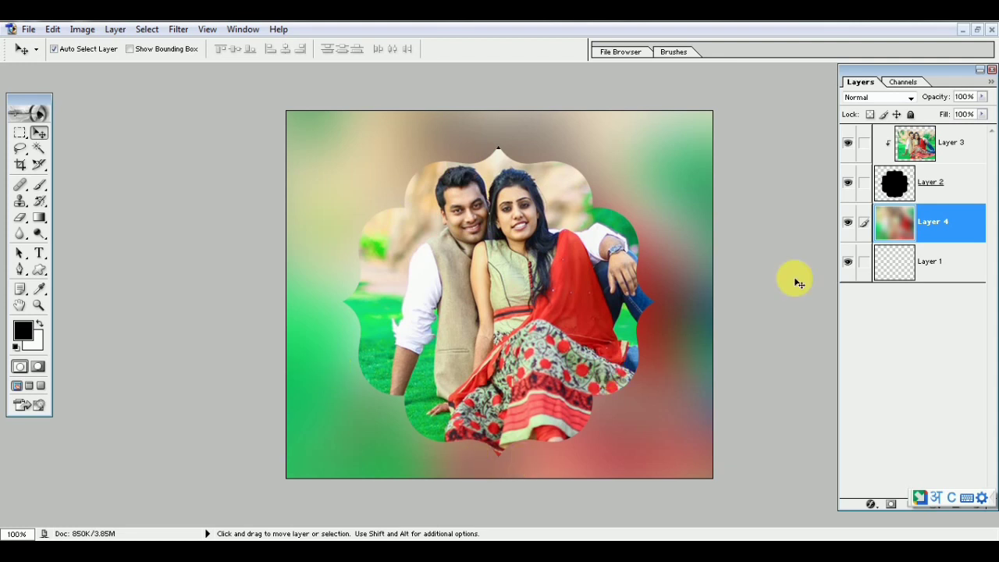
Step: Add a Stroke layer style to the Layer 2 bracket shape, moving the dialog aside
click(908, 188)
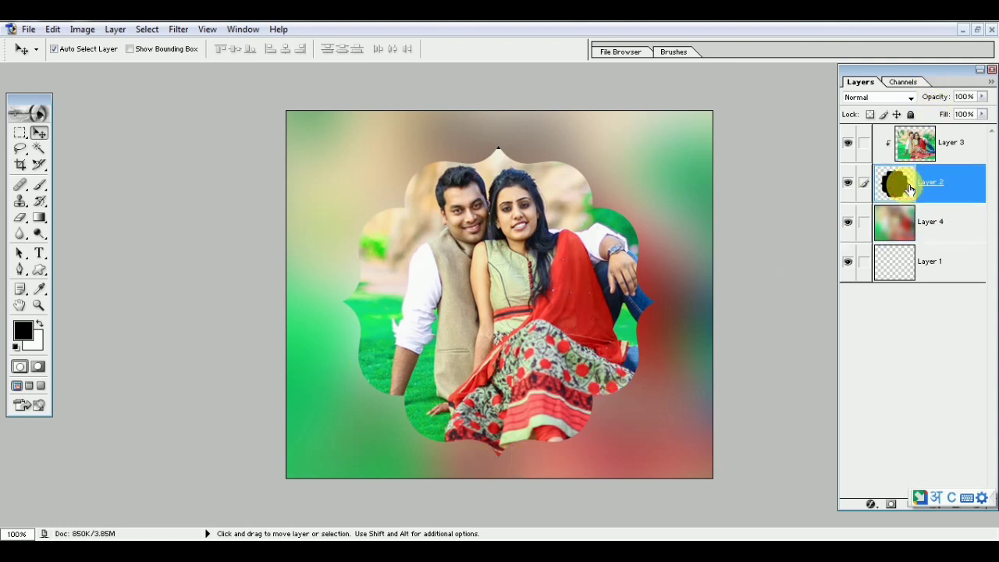
click(112, 35)
mouse_move(147, 116)
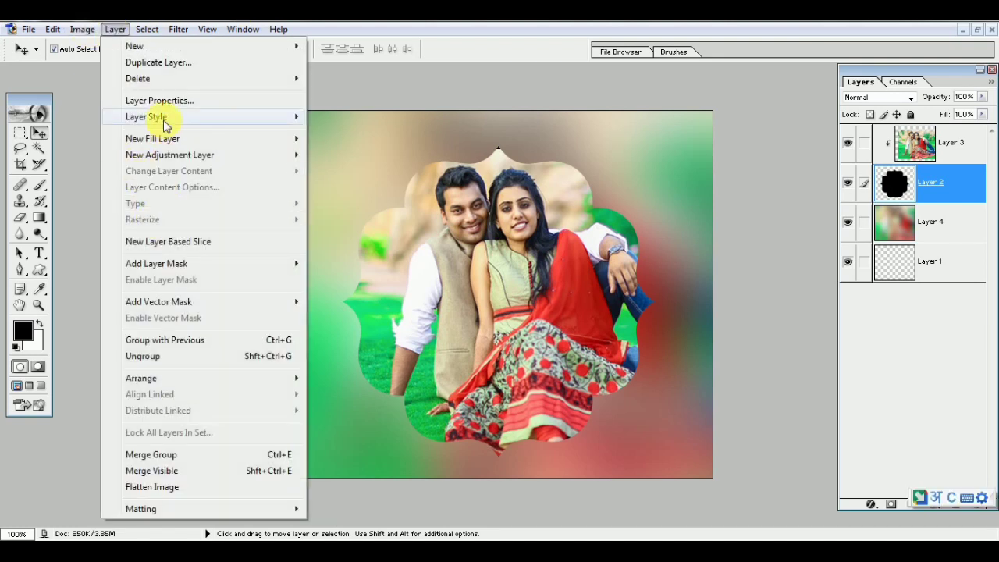
click(353, 285)
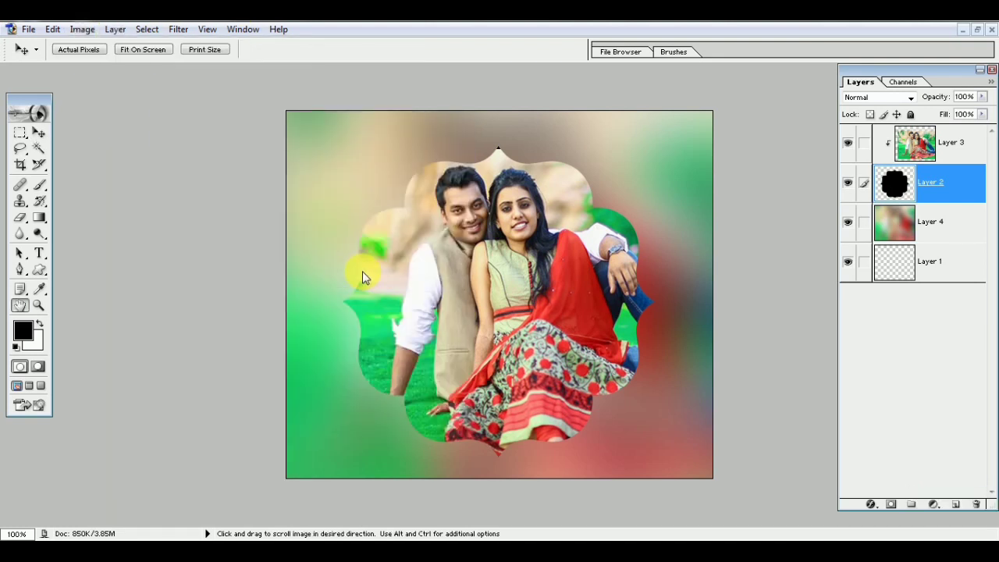
drag(239, 36, 193, 78)
Step: Set the bracket frame's stroke colour to white (FFFFFF) after trying black and magenta
click(183, 210)
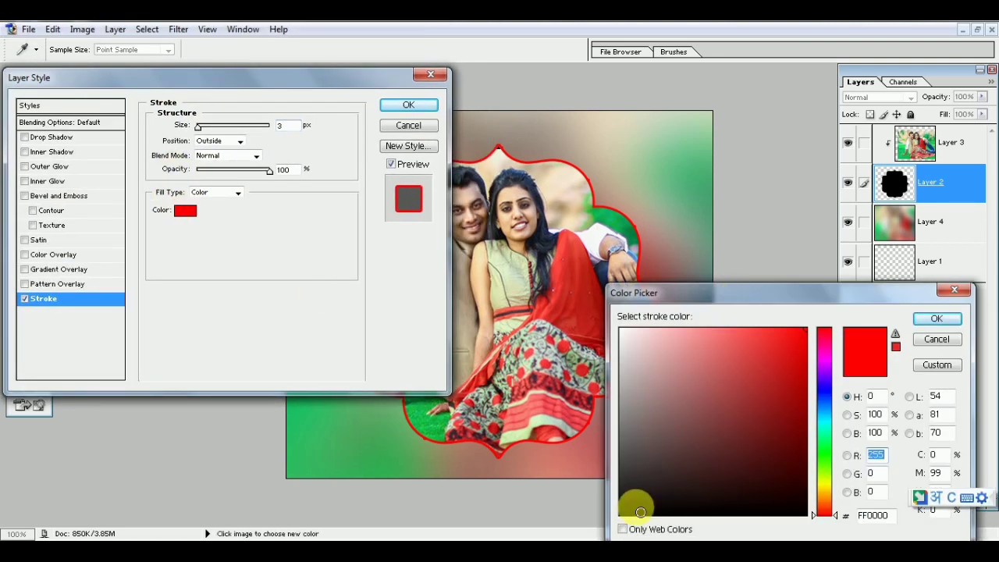
drag(641, 508, 609, 526)
click(824, 479)
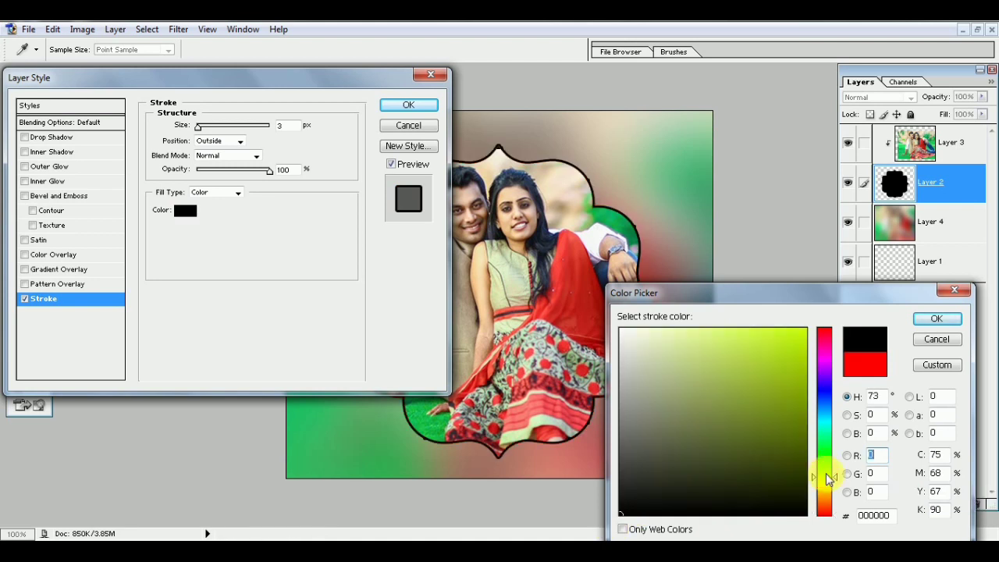
click(824, 442)
click(802, 346)
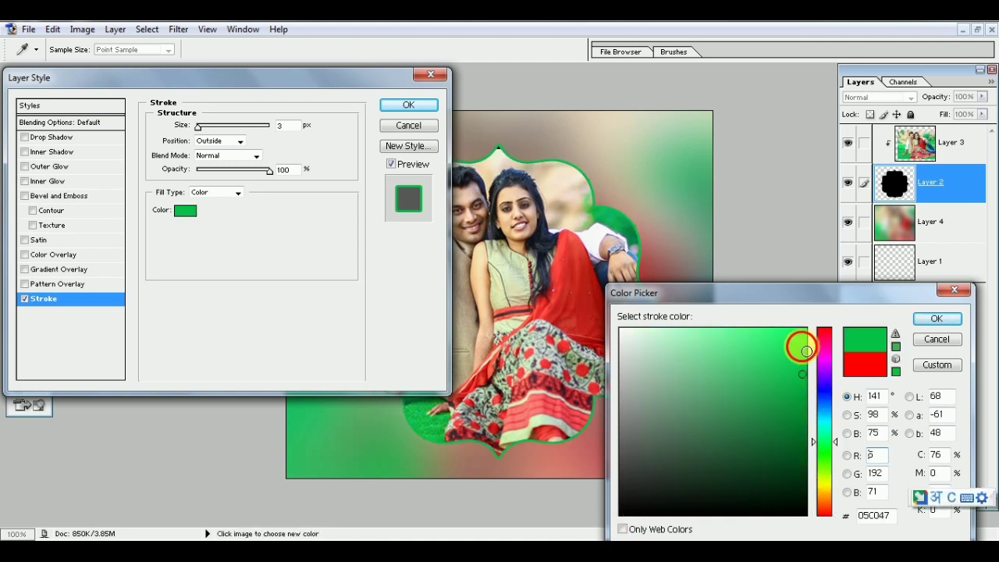
drag(825, 381, 826, 361)
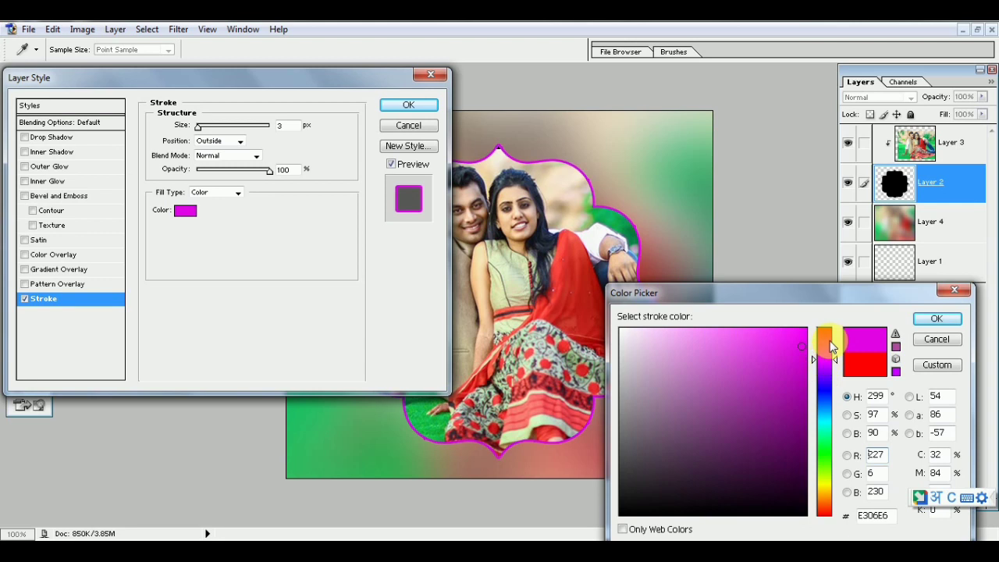
mouse_move(832, 343)
mouse_down()
mouse_move(820, 488)
mouse_move(825, 482)
mouse_up()
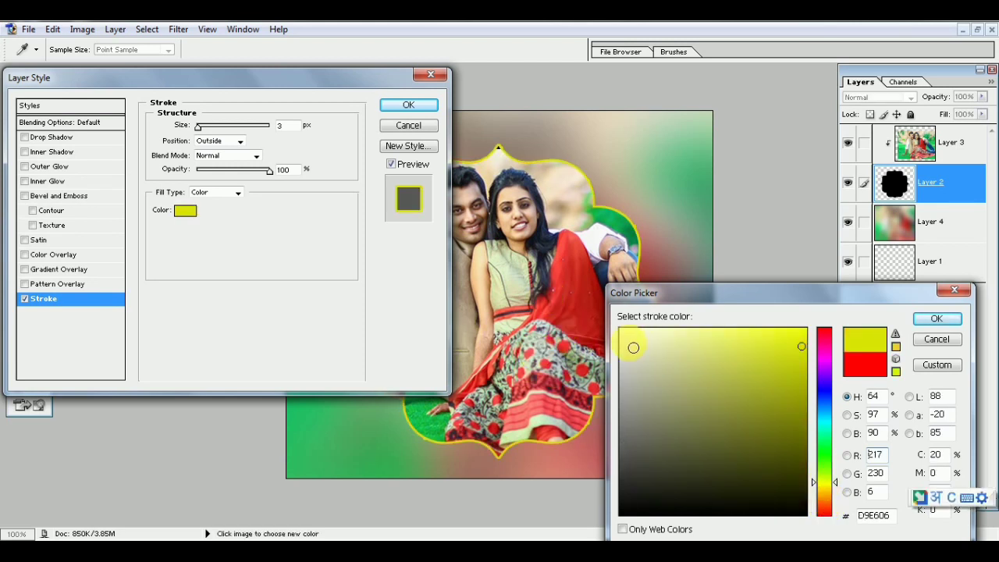
drag(631, 506, 608, 532)
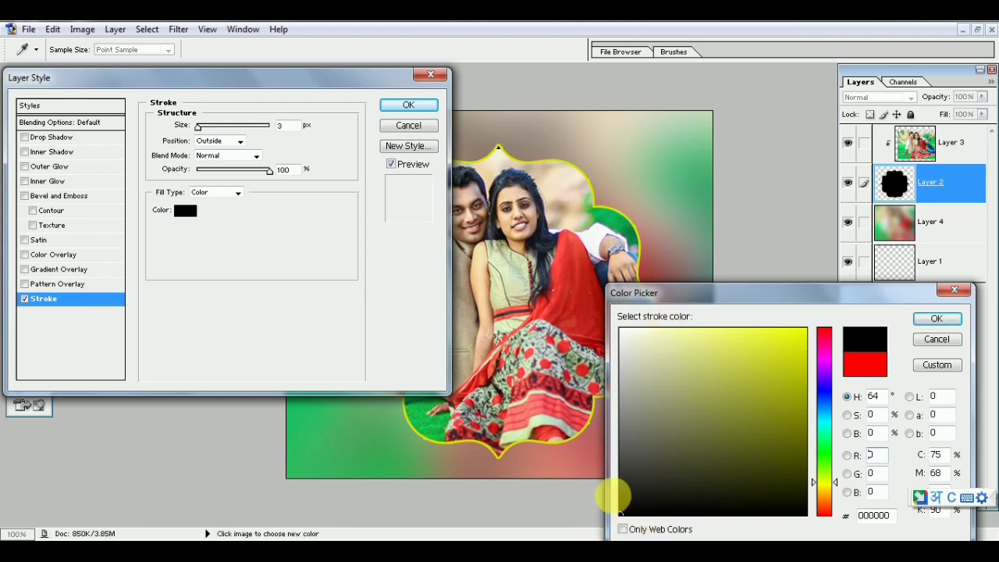
drag(630, 341, 619, 329)
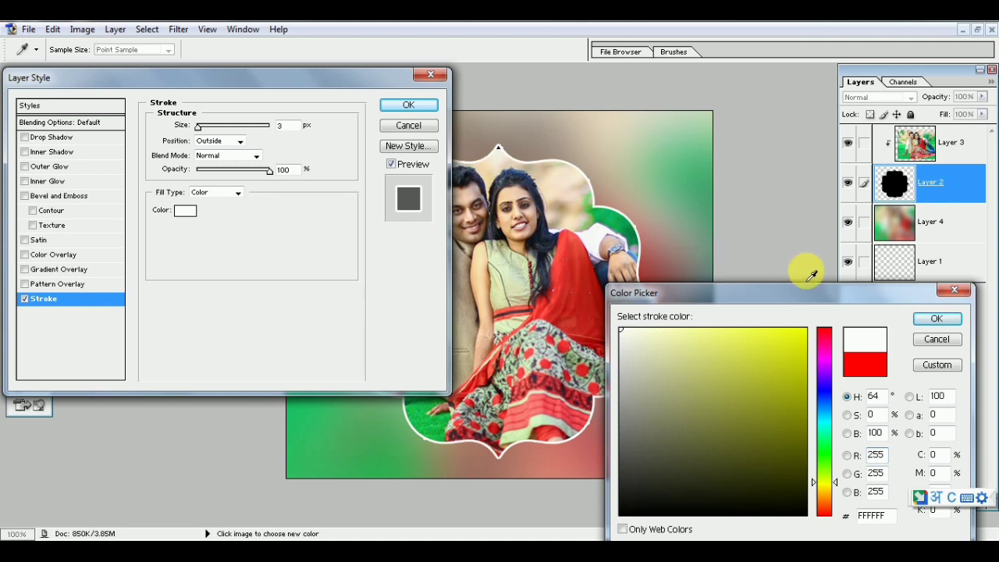
click(937, 320)
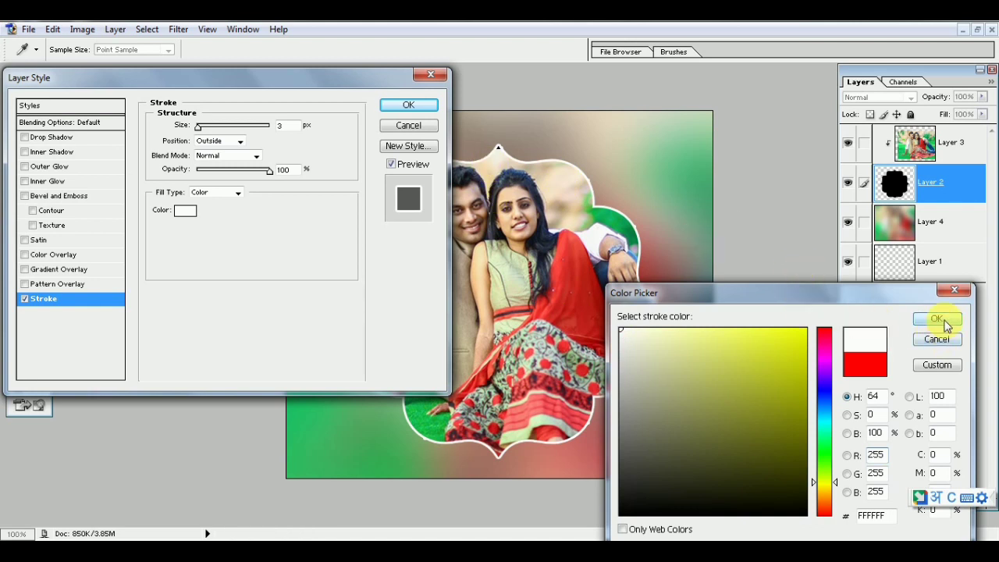
click(939, 320)
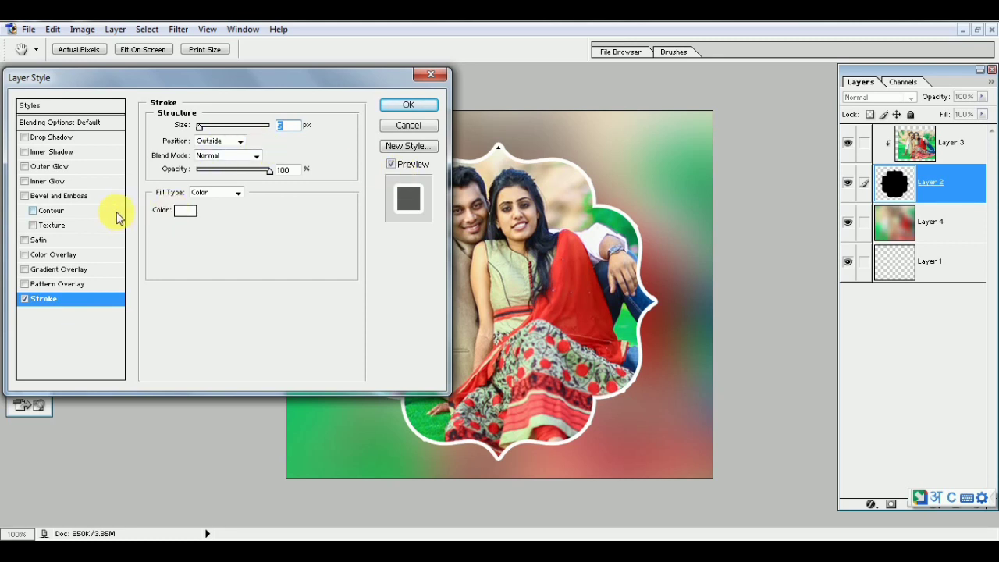
text(5)
Step: Set the bracket frame's 5 px white stroke position to Inside
click(239, 140)
click(204, 160)
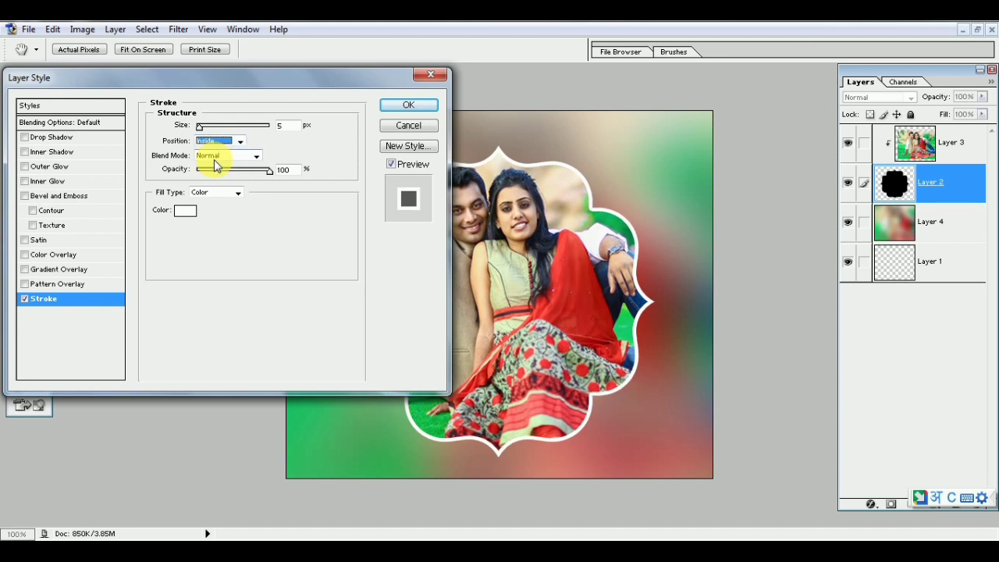
mouse_move(348, 78)
mouse_down()
mouse_move(206, 106)
mouse_move(314, 83)
mouse_up()
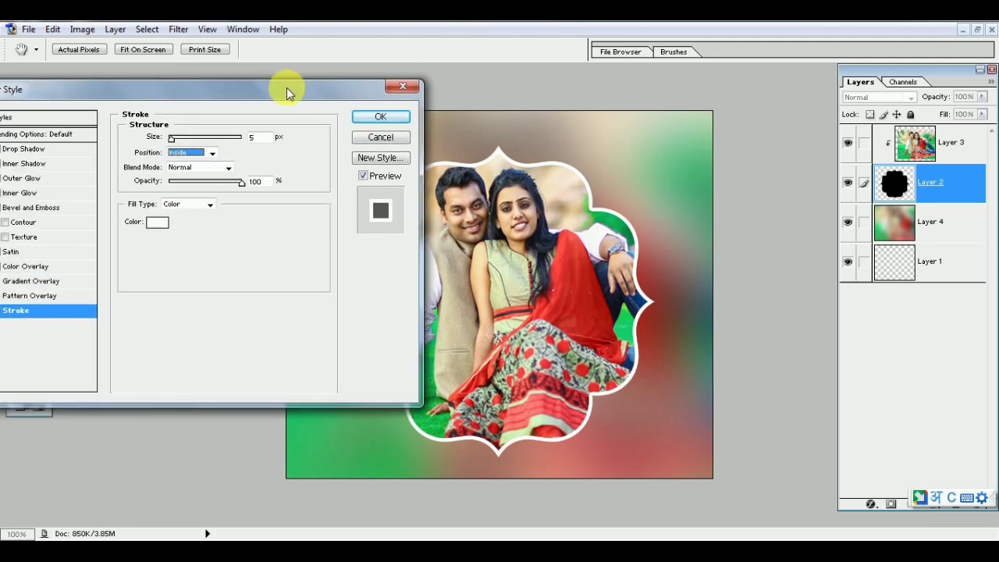
drag(220, 89, 292, 88)
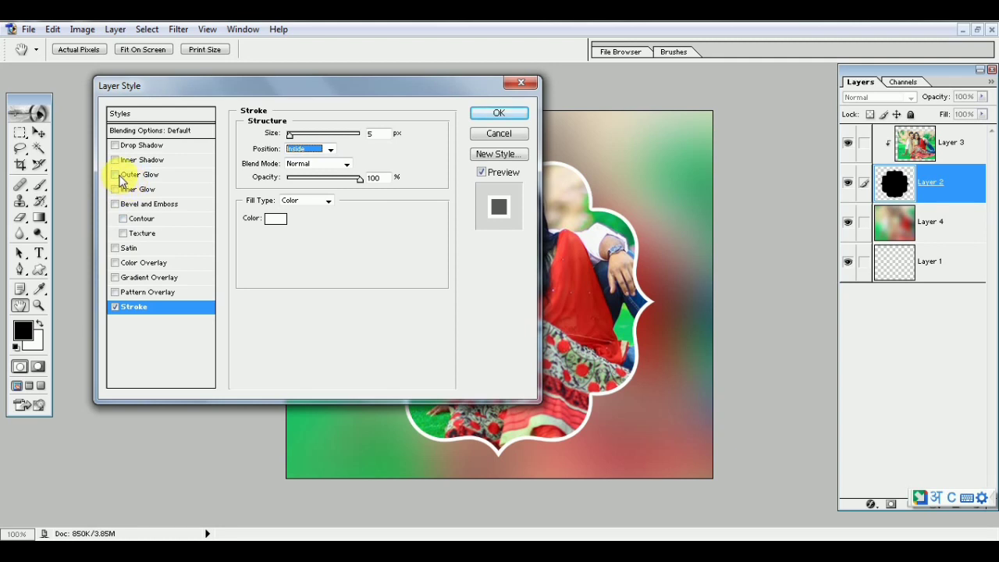
Step: Add a black Outer Glow in Normal mode at 100% opacity to the frame
click(125, 175)
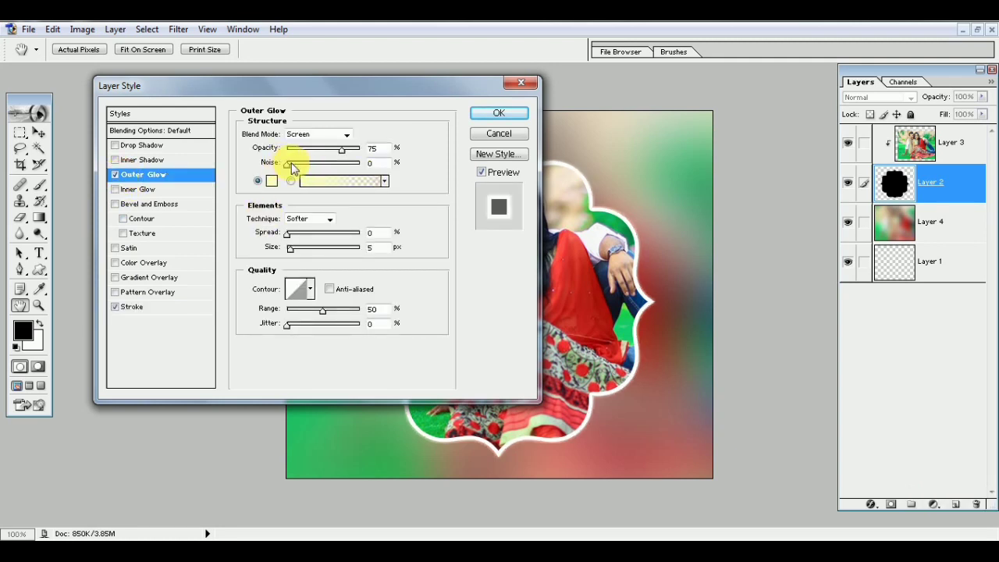
click(347, 134)
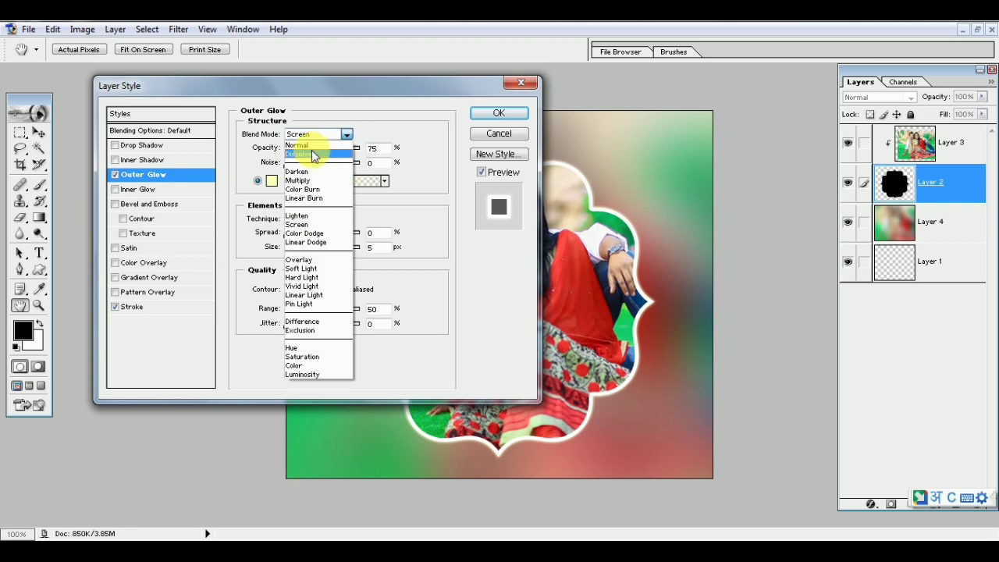
click(310, 147)
drag(342, 152, 361, 153)
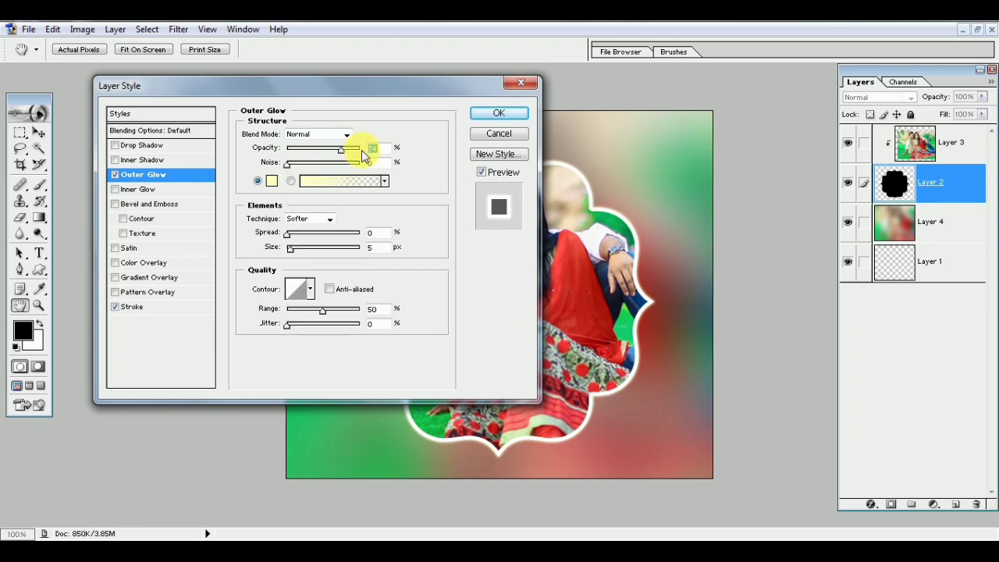
drag(295, 84, 192, 81)
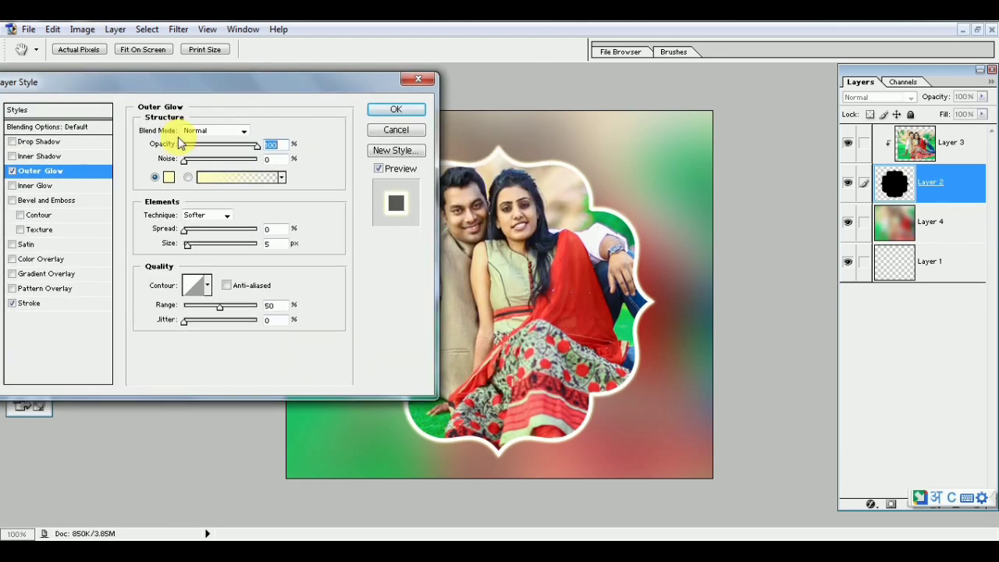
click(163, 180)
click(169, 178)
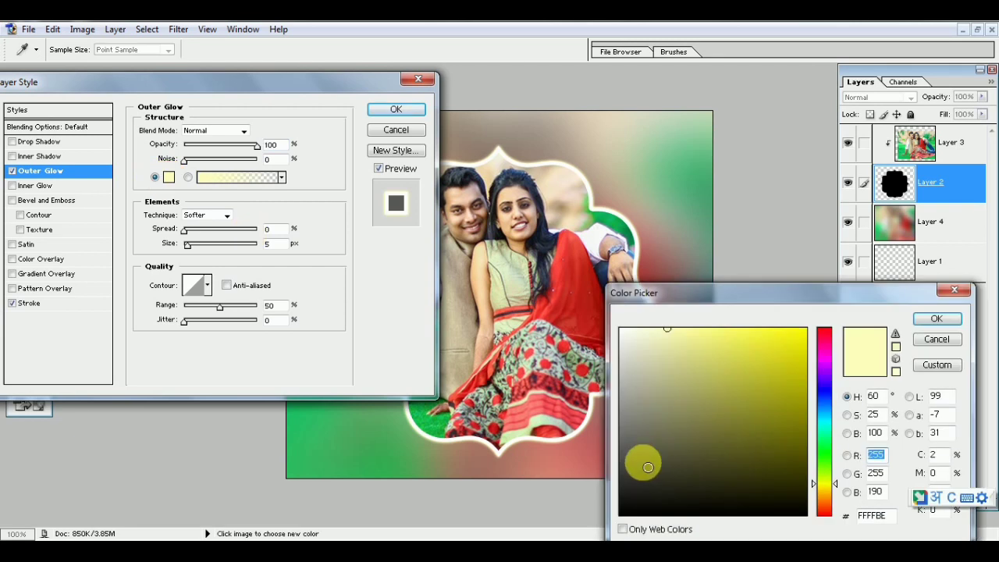
drag(642, 460, 607, 529)
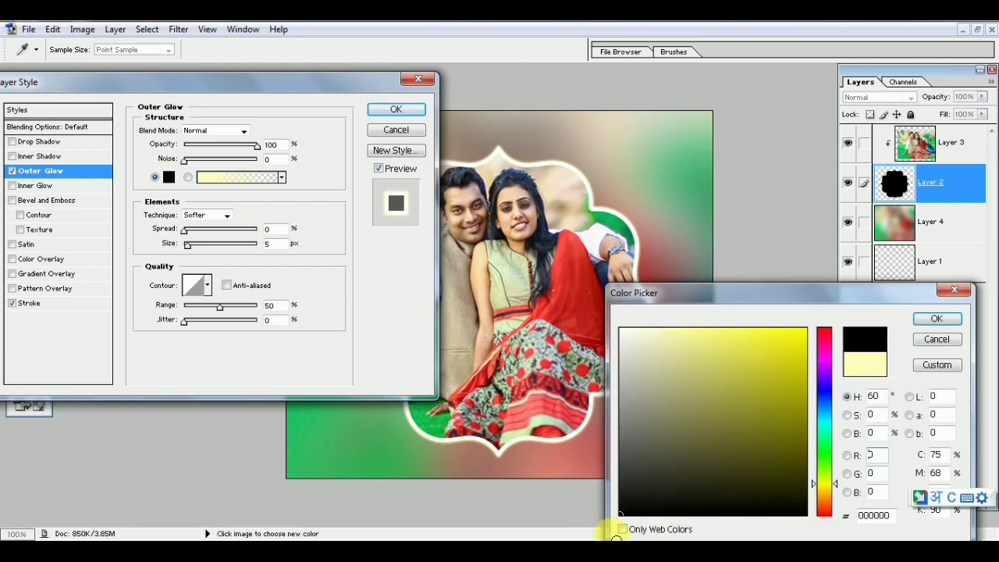
click(933, 320)
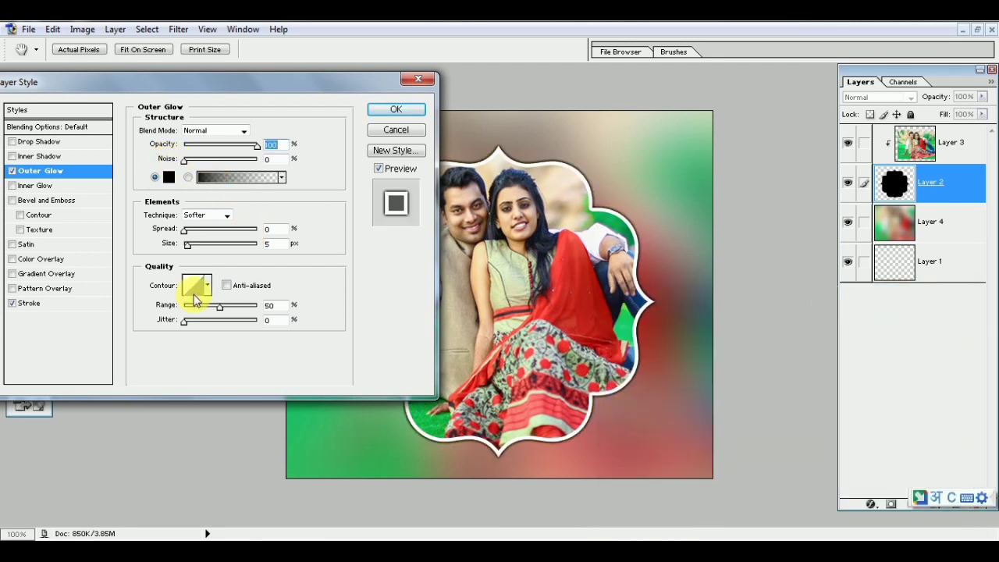
Step: Set the glow's spread to 9% and size to 24 px, then apply the layer style
drag(186, 238, 188, 237)
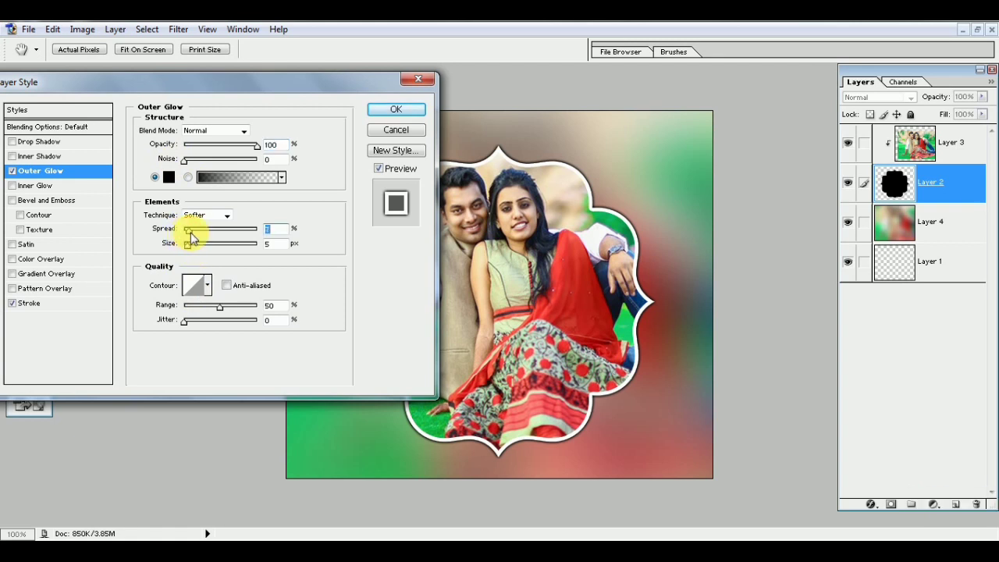
drag(188, 245, 196, 245)
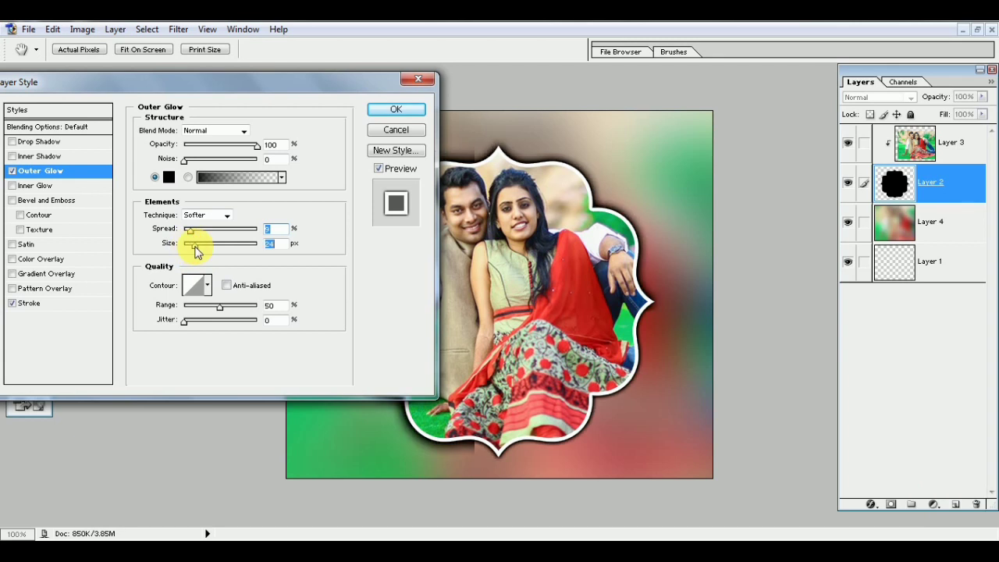
drag(258, 80, 86, 186)
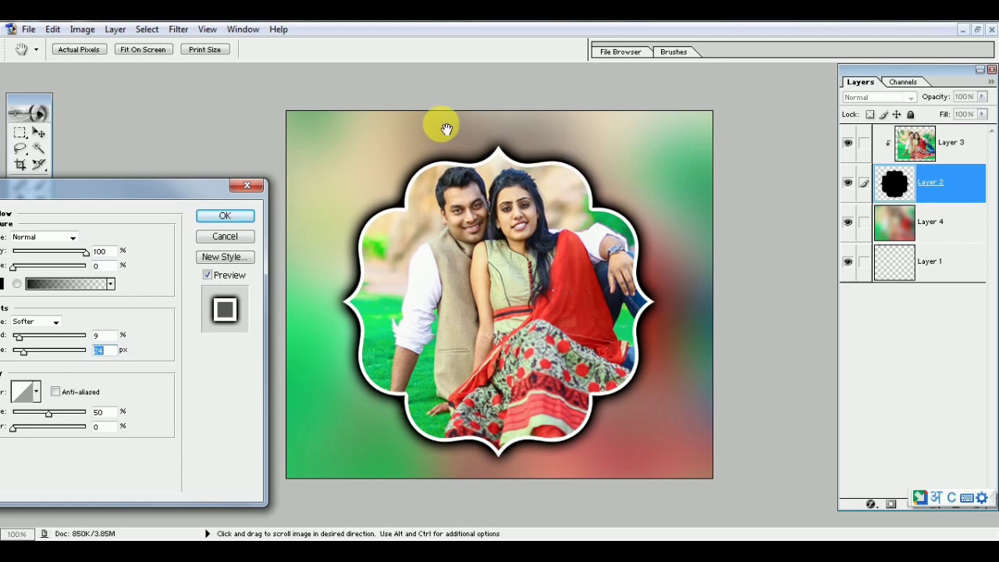
drag(125, 184, 197, 60)
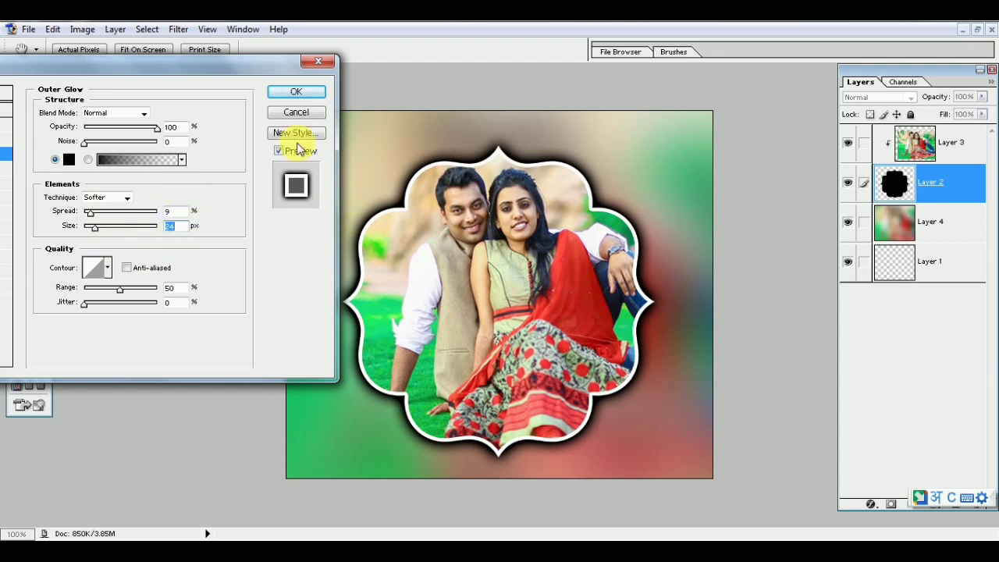
mouse_move(181, 68)
mouse_down()
mouse_move(242, 81)
mouse_move(310, 73)
mouse_up()
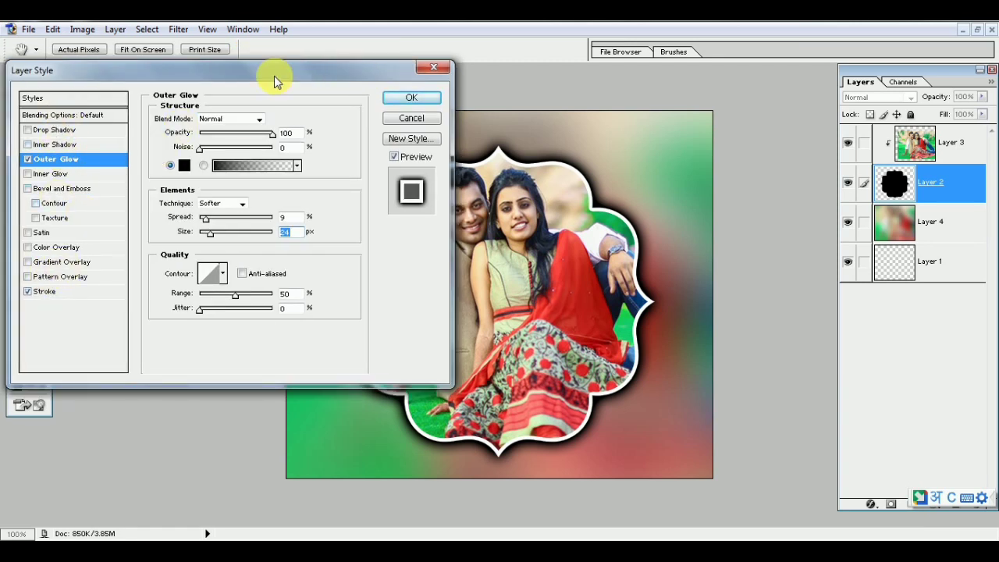
drag(274, 76, 192, 79)
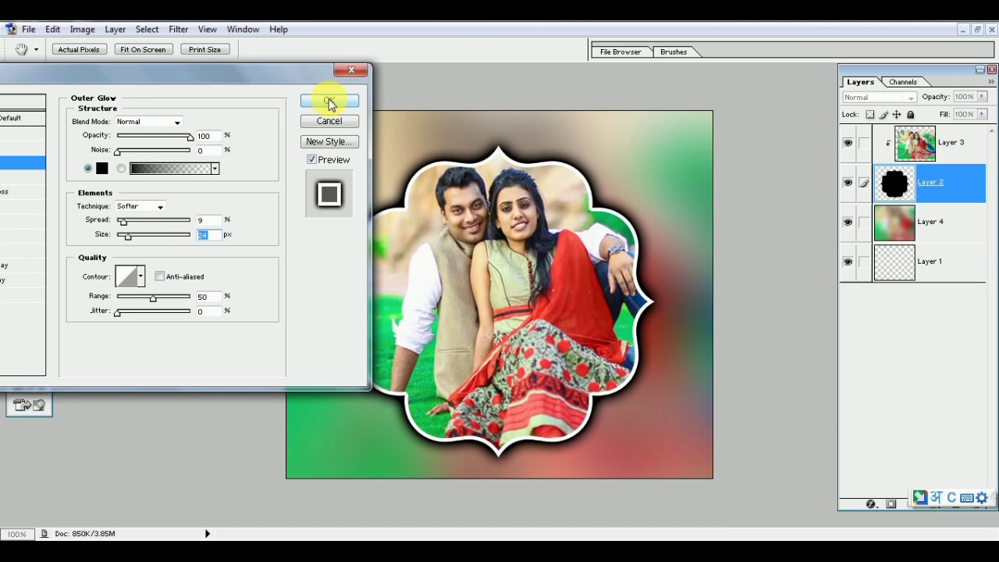
click(329, 102)
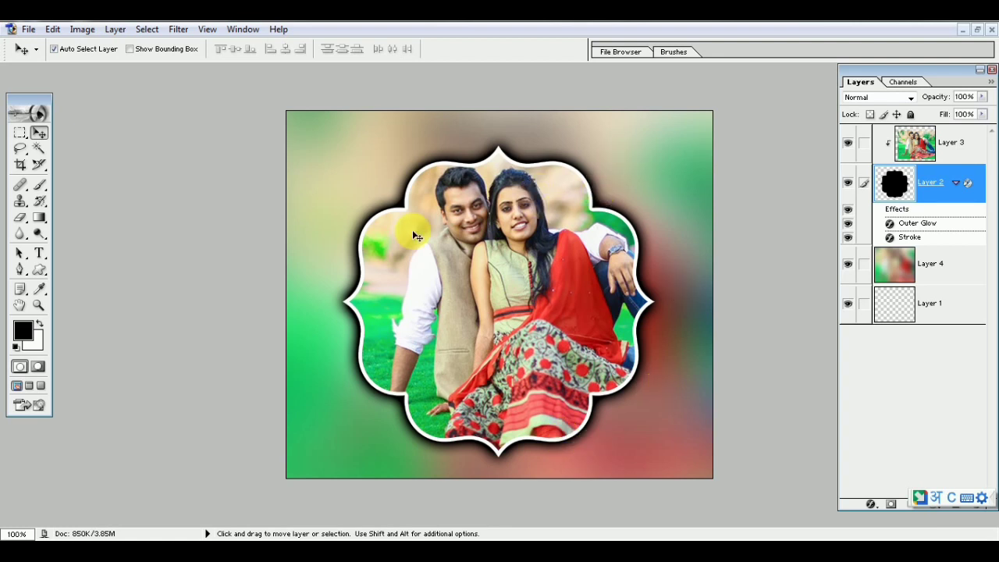
Step: Save the composite to the Desktop as a maximum-quality JPEG named 'photo frame'
click(28, 28)
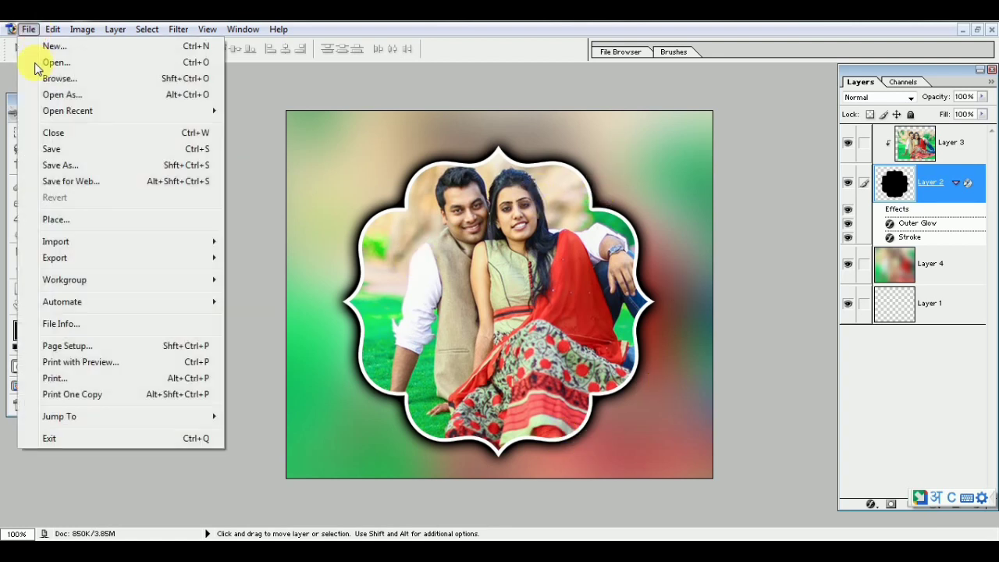
click(55, 166)
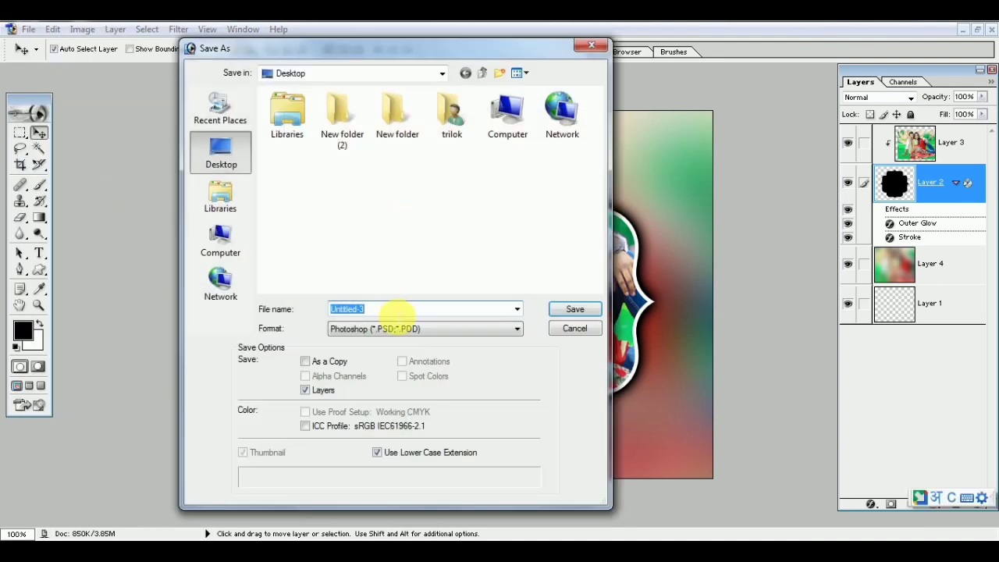
drag(446, 49, 301, 36)
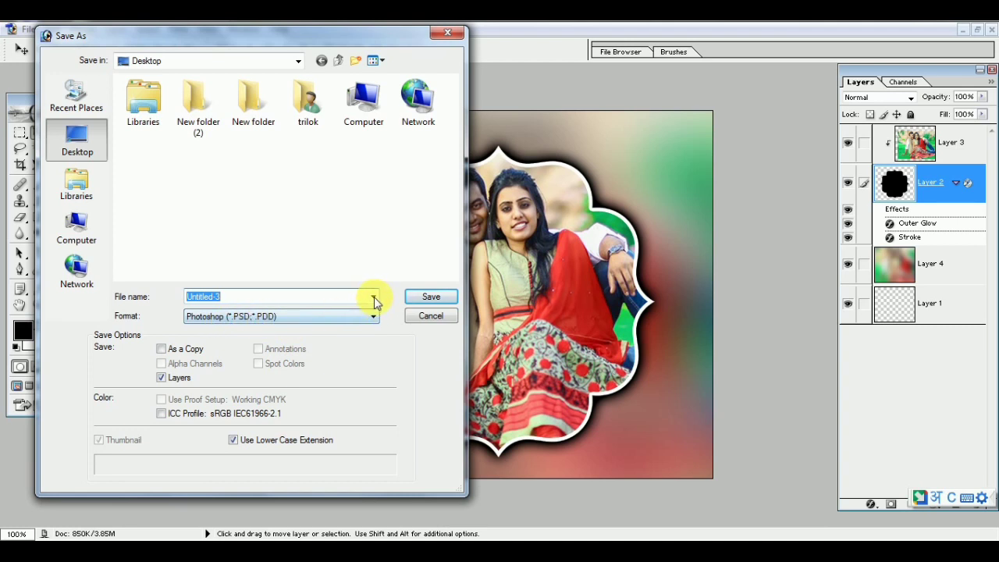
click(287, 315)
click(252, 380)
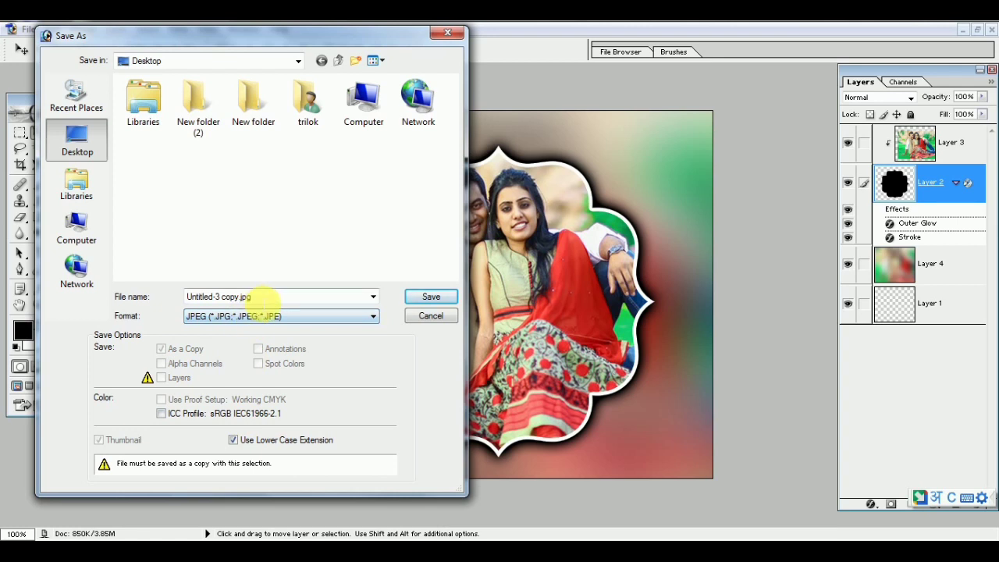
click(262, 296)
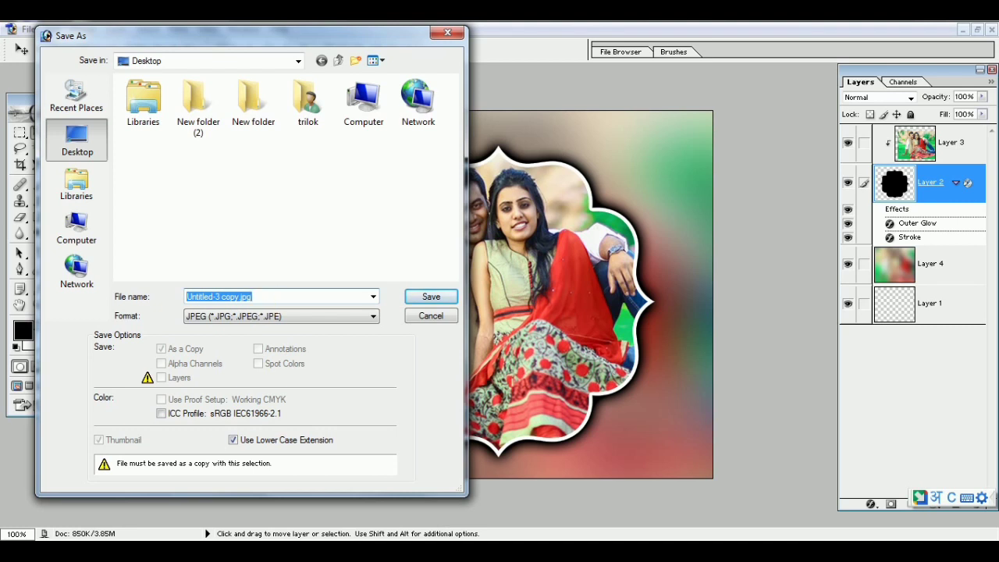
text(photo frame)
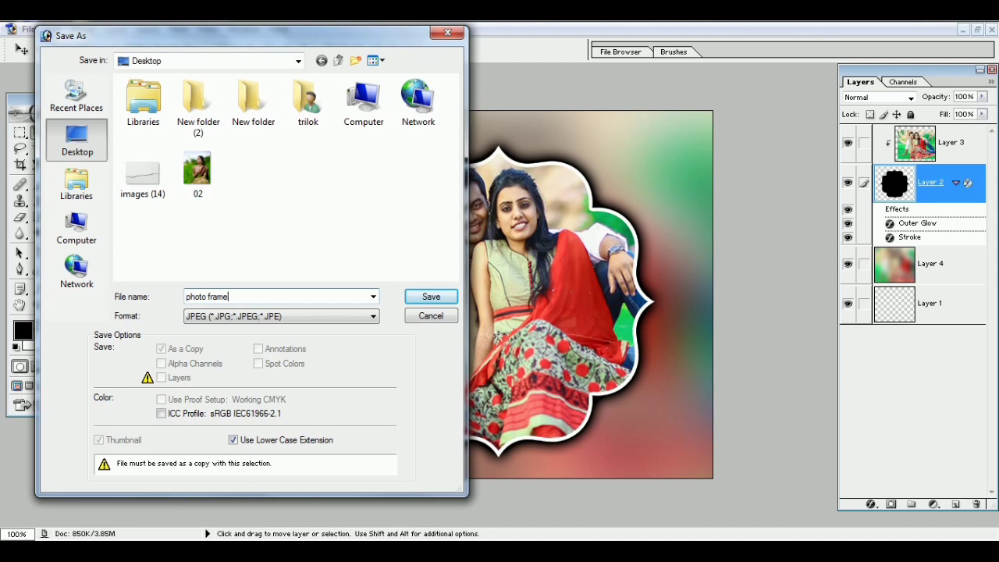
click(428, 296)
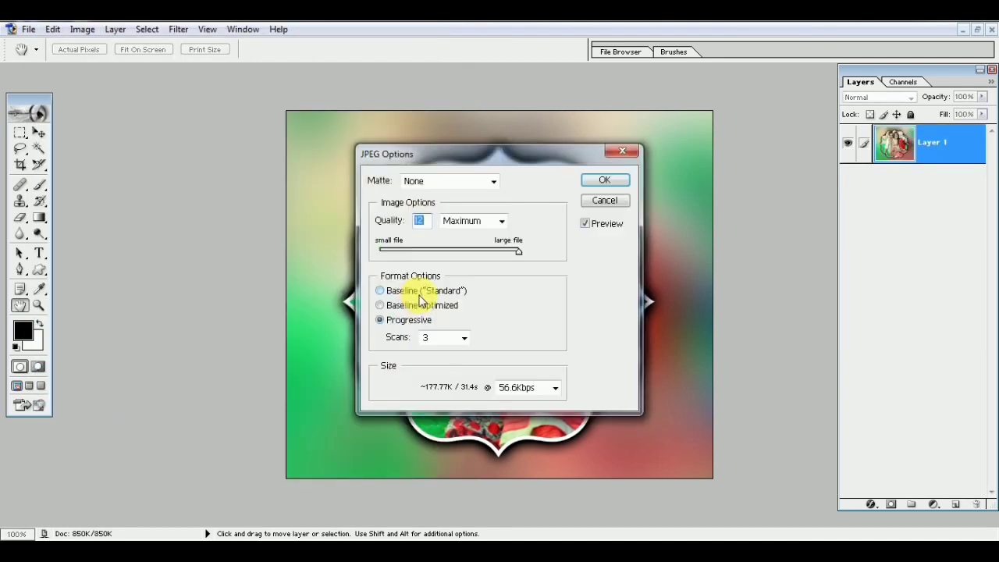
click(604, 180)
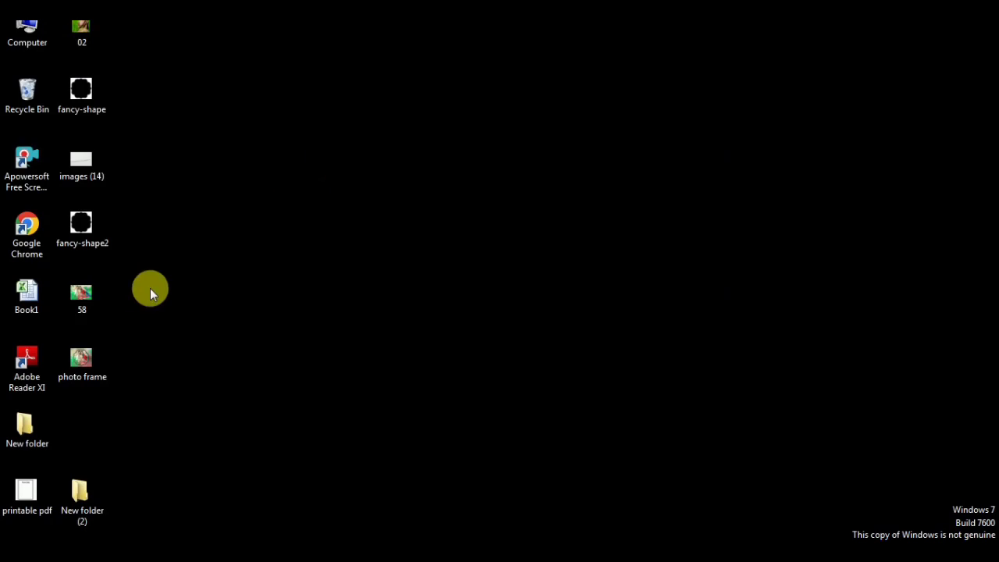
Step: Open the saved 'photo frame' JPEG from the desktop in Windows Photo Viewer
click(74, 365)
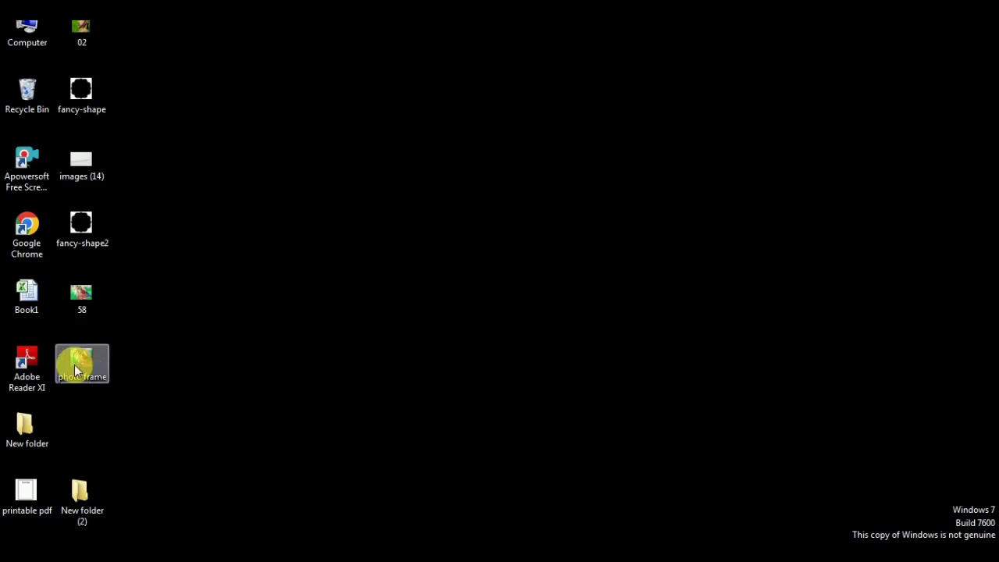
double_click(82, 359)
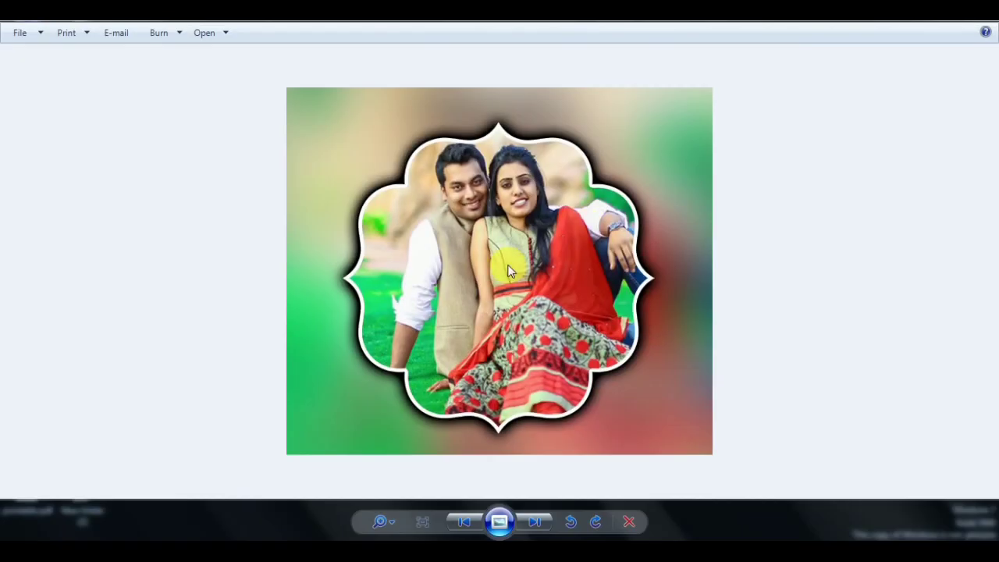